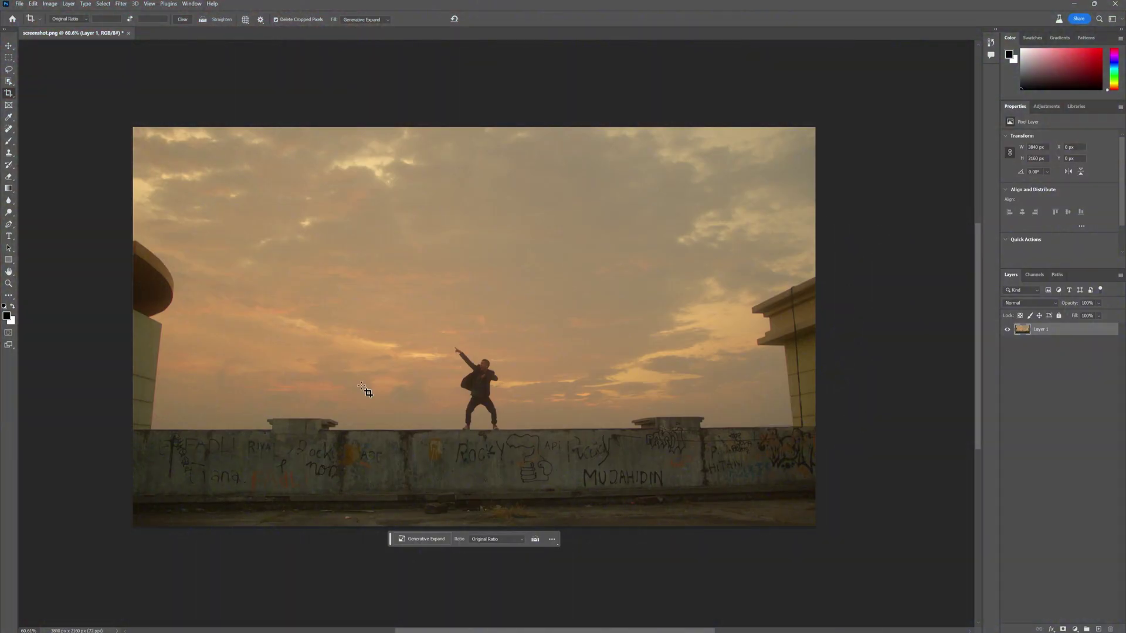
# Set the crop Fill to Default, drag the crop upward past the photo and reposition the photo inside it.
pyautogui.click(383, 20)
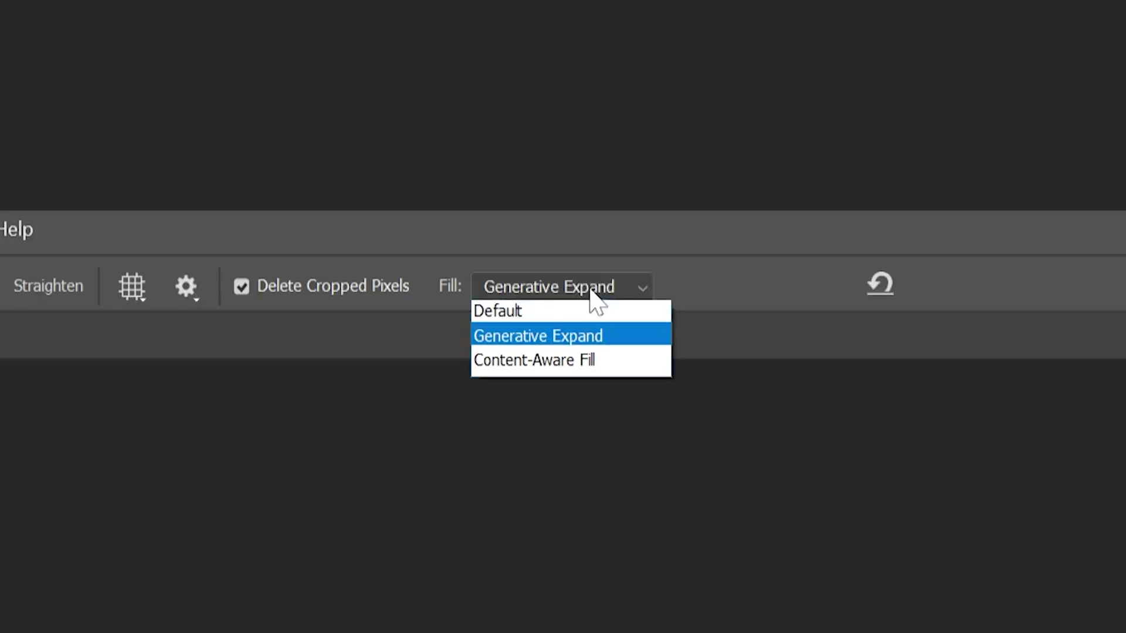
pyautogui.click(362, 27)
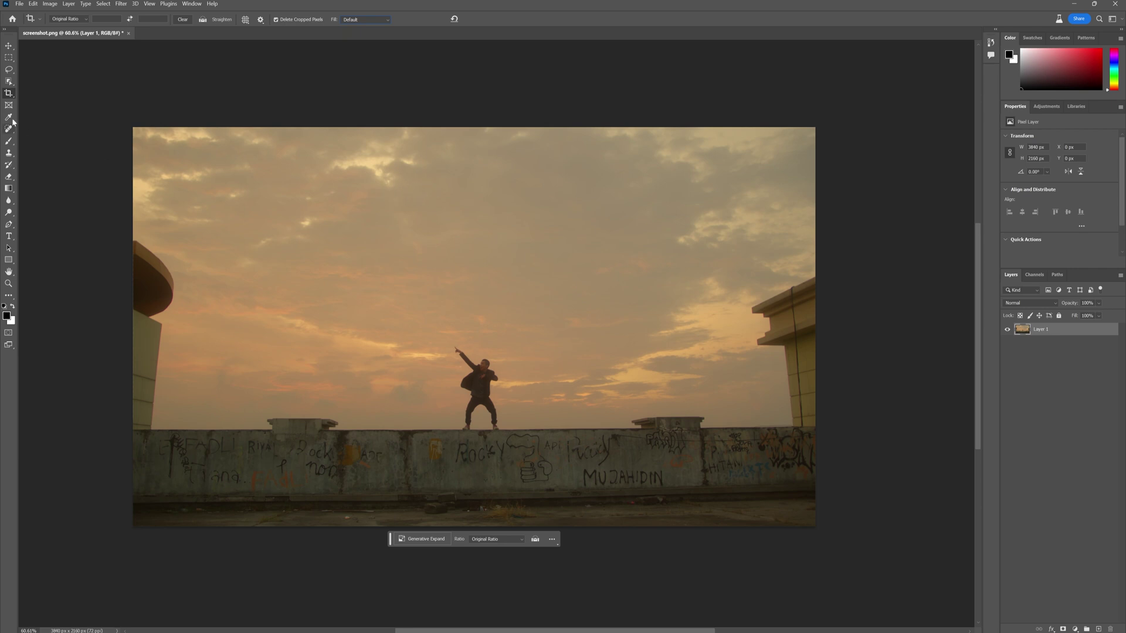
pyautogui.moveTo(494, 128); pyautogui.dragTo(495, 28)
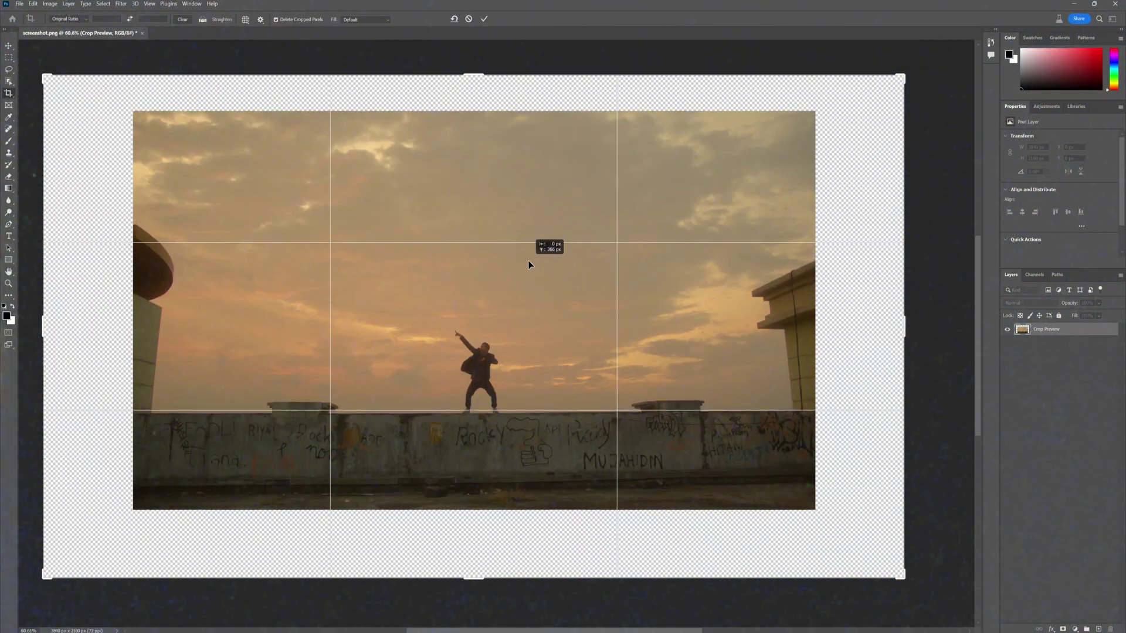
pyautogui.moveTo(529, 260); pyautogui.dragTo(535, 277)
pyautogui.scroll(-2, 534, 277)
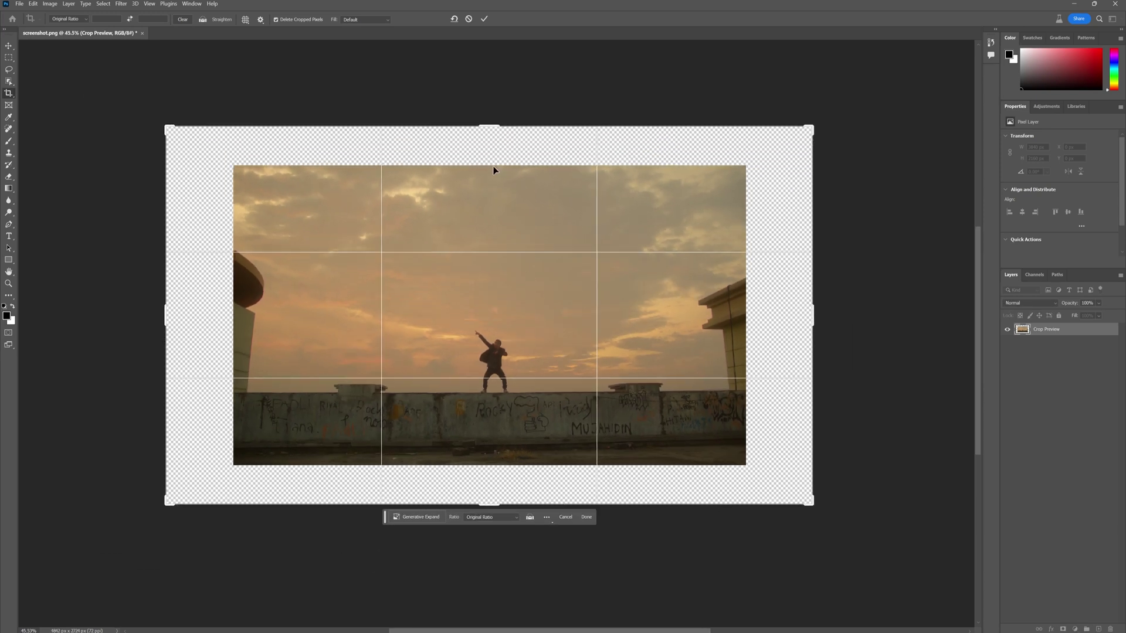
pyautogui.moveTo(490, 125); pyautogui.dragTo(491, 30)
pyautogui.moveTo(522, 300); pyautogui.dragTo(518, 266)
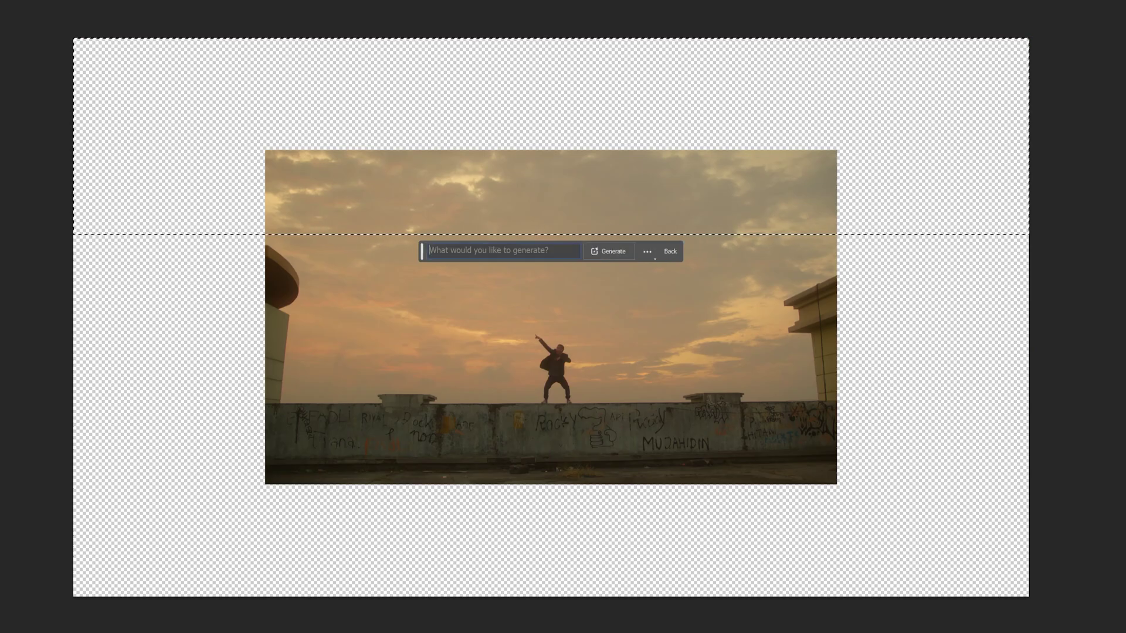
# Generate 'night sky with northern lights' around the dancer and pick the third variation.
pyautogui.write('night sky with northern lights')
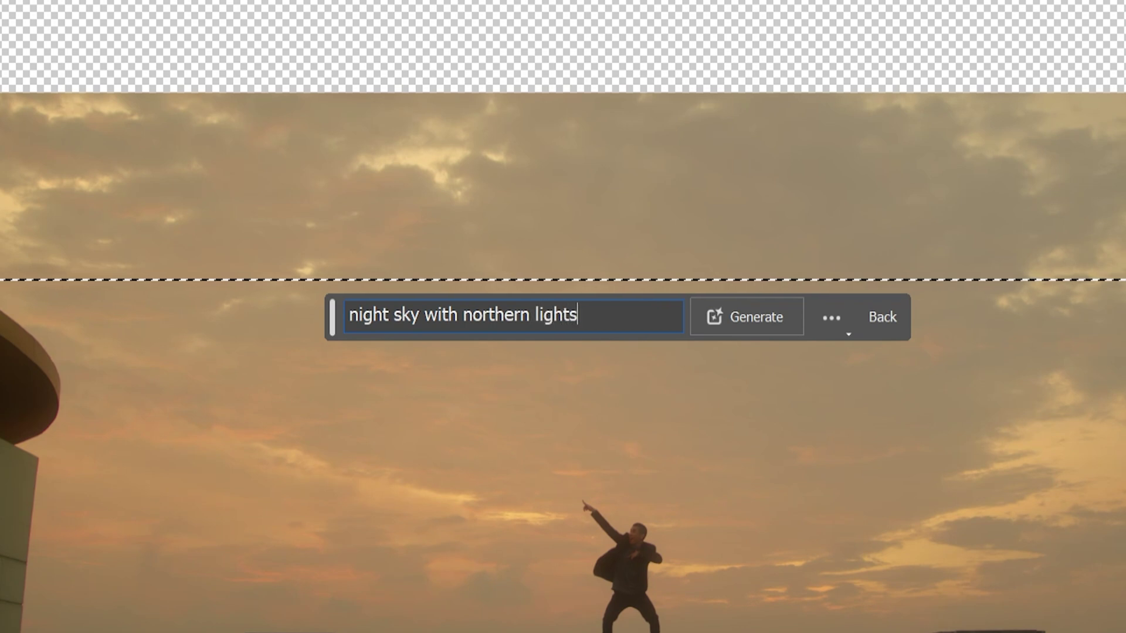
pyautogui.press('Return')
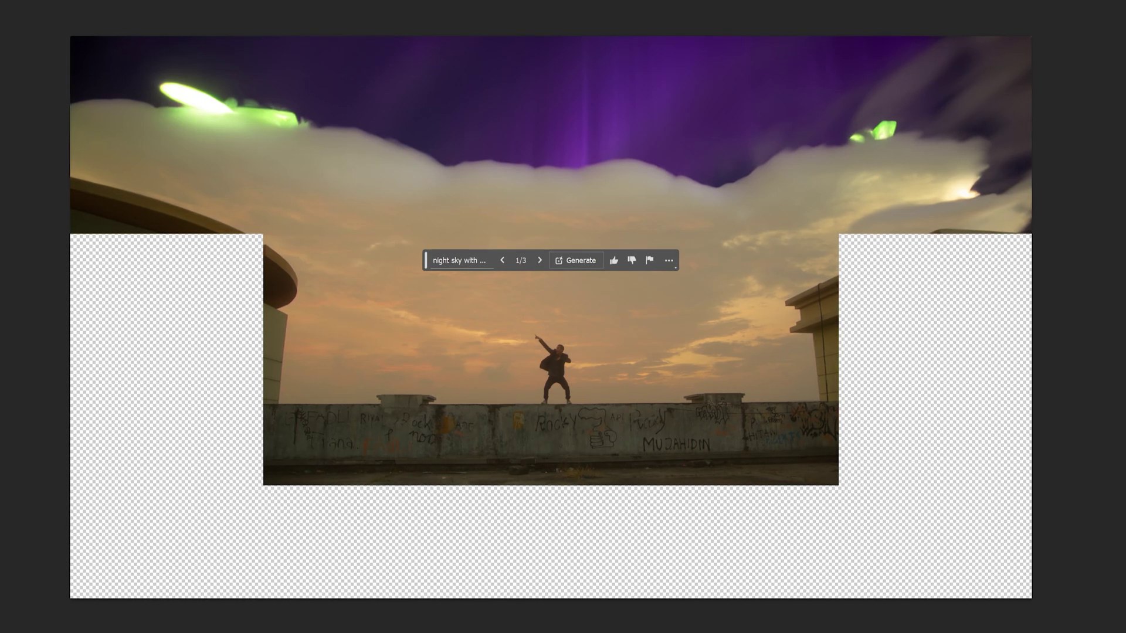
pyautogui.click(540, 260)
pyautogui.click(540, 261)
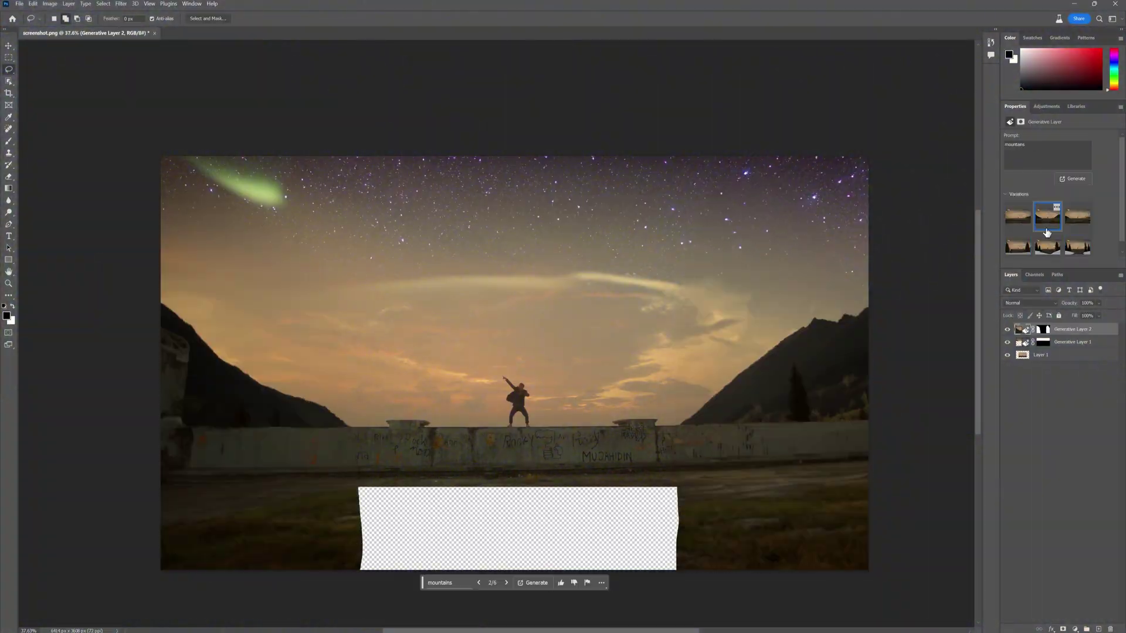
# Fill the next empty area with a clouds prompt, choosing the green-mountains variation.
pyautogui.moveTo(101, 323); pyautogui.dragTo(251, 293)
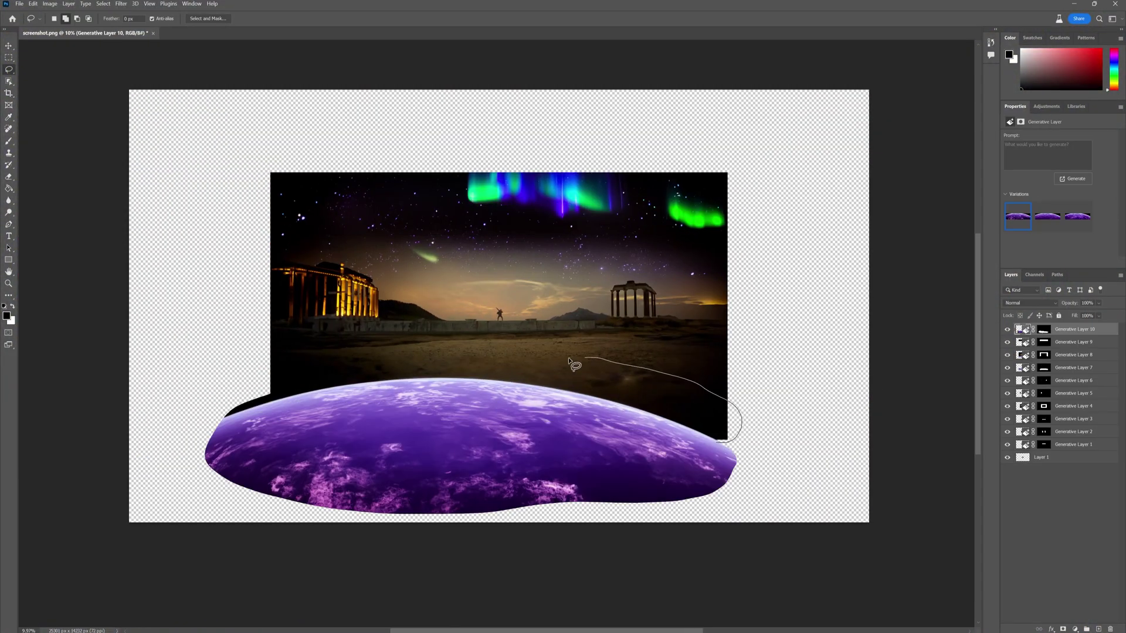
pyautogui.write('clouds w')
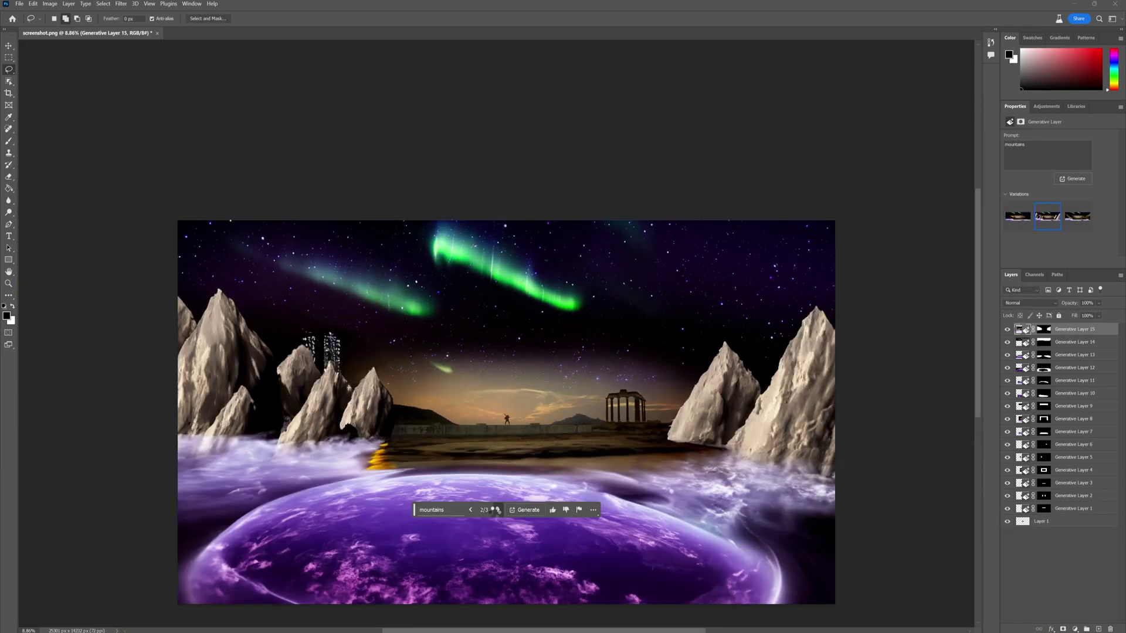
pyautogui.click(497, 509)
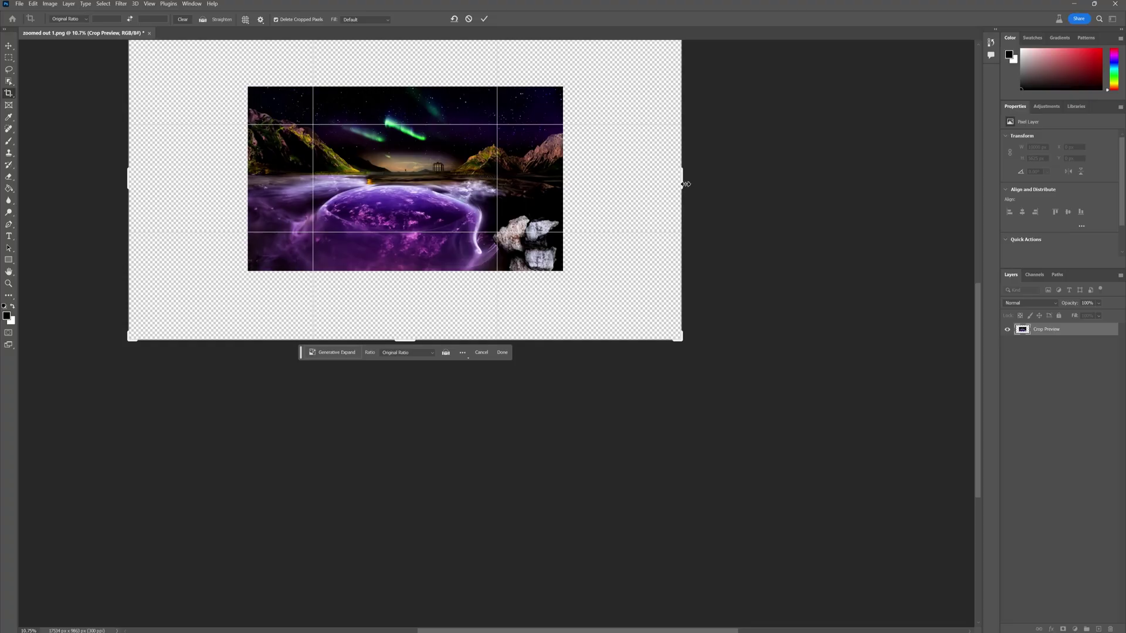
# Widen the crop around the aurora scene, select the inverse transparent border and generate fill into it.
pyautogui.moveTo(682, 179); pyautogui.dragTo(742, 171)
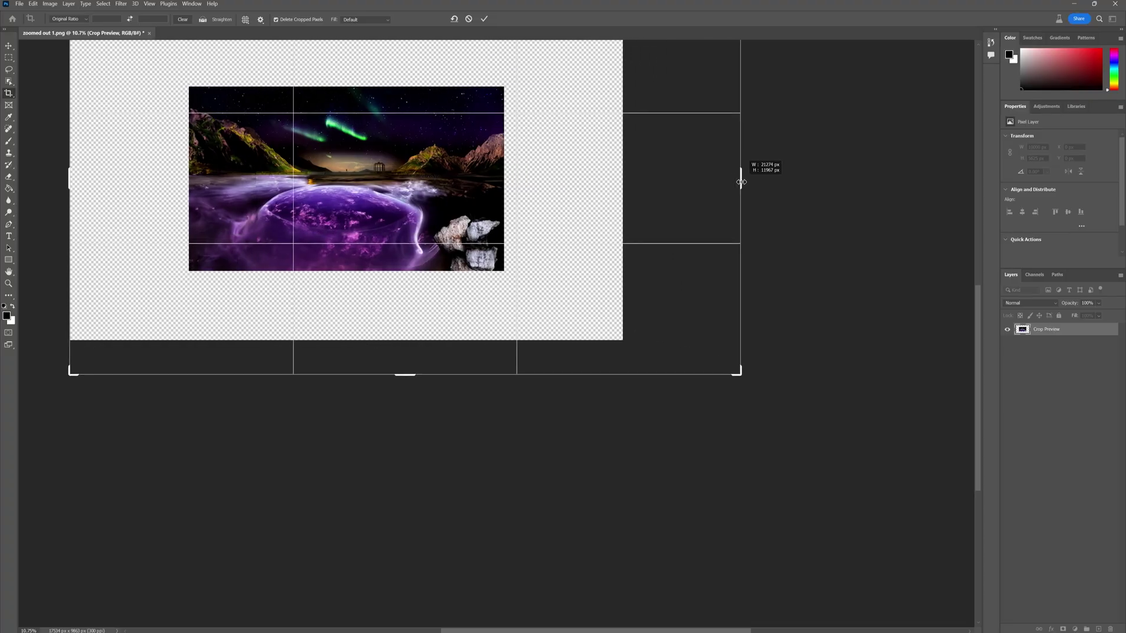
pyautogui.moveTo(397, 183); pyautogui.dragTo(485, 182)
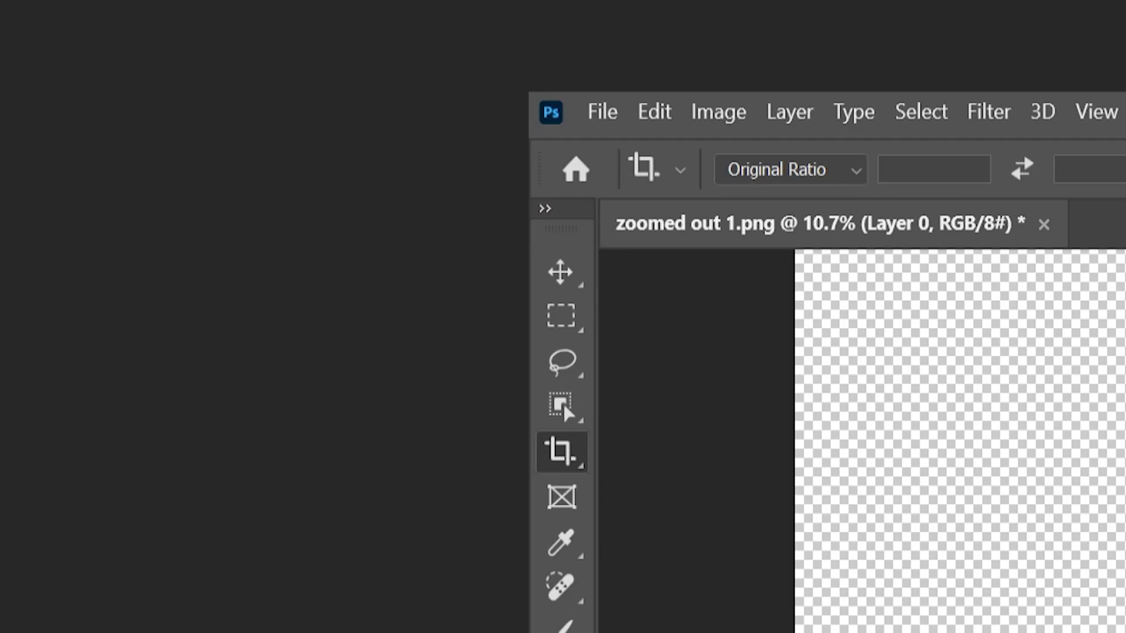
pyautogui.click(572, 311)
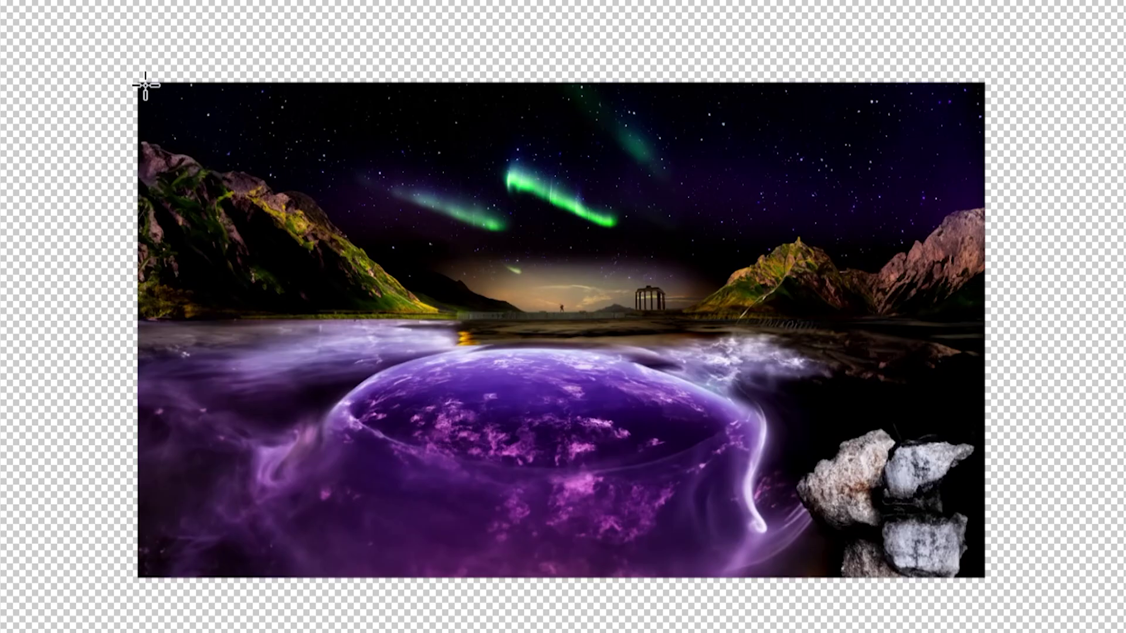
pyautogui.moveTo(145, 86); pyautogui.dragTo(970, 563)
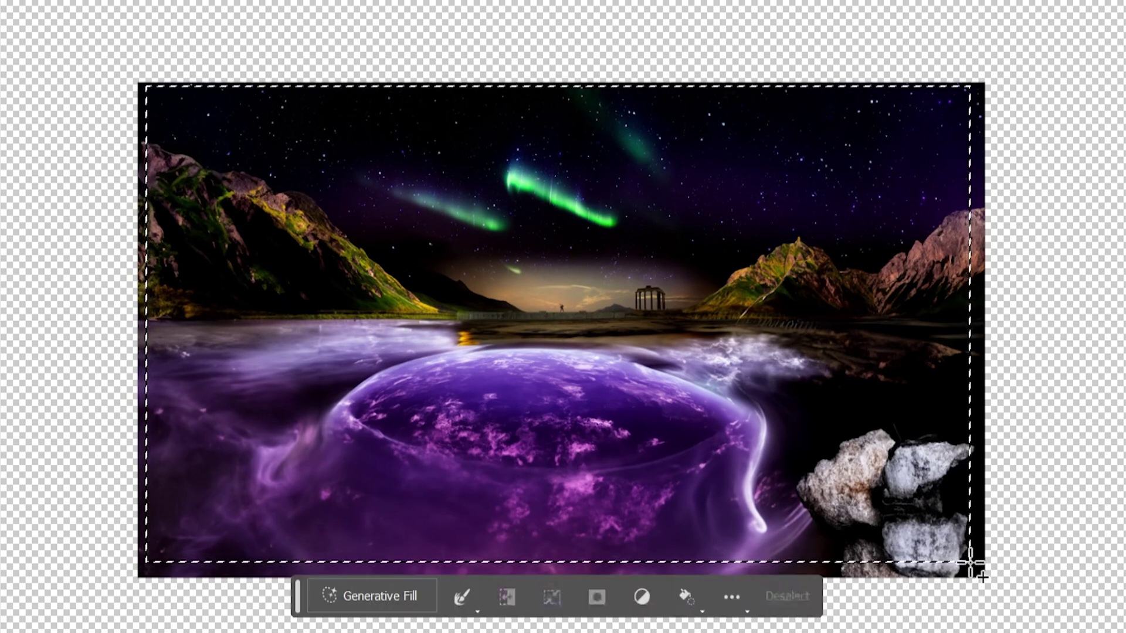
pyautogui.rightClick(921, 530)
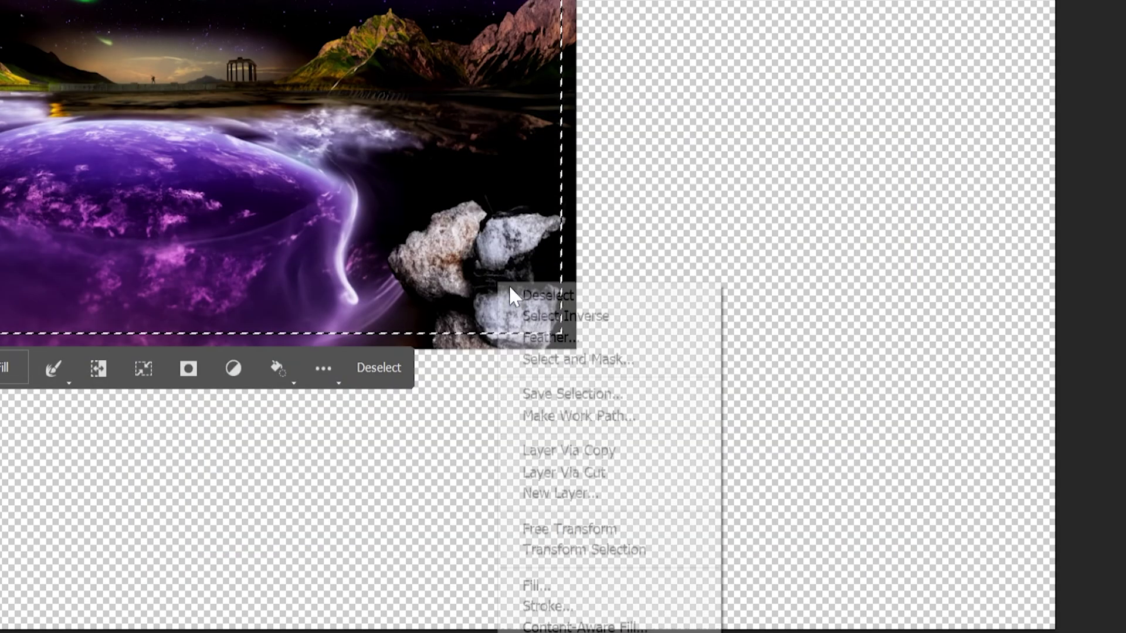
pyautogui.click(929, 545)
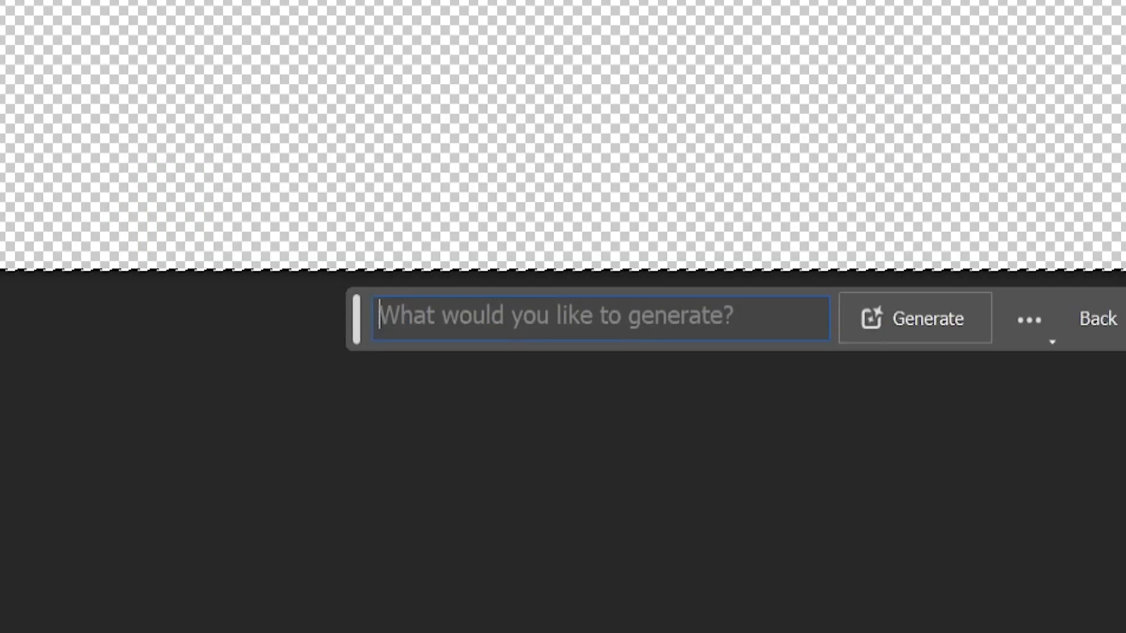
pyautogui.click(891, 338)
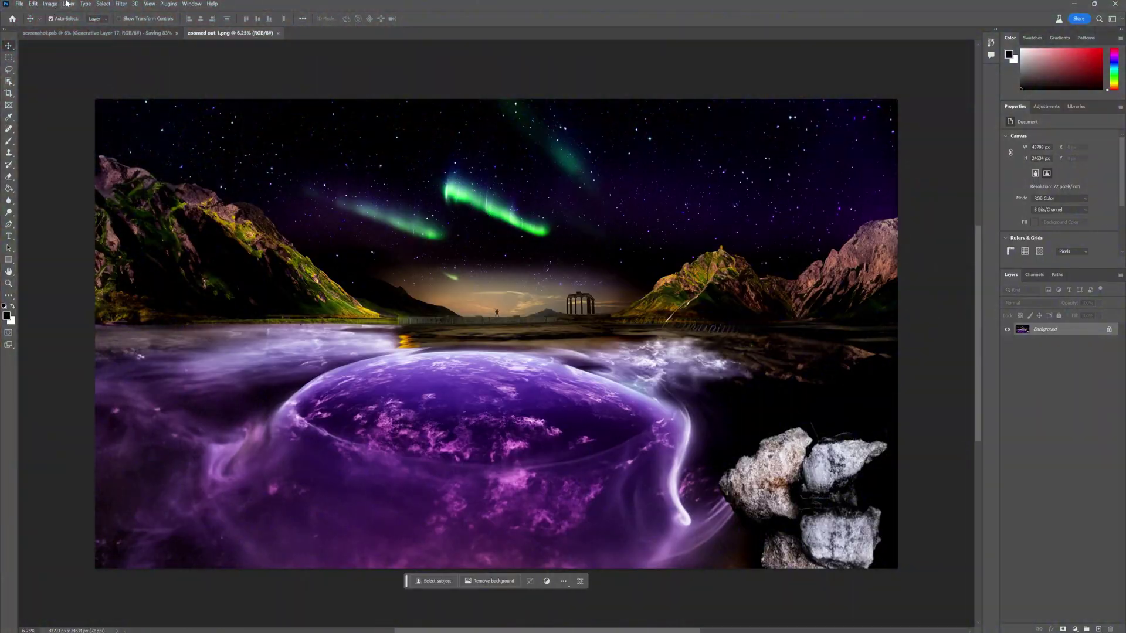
# Resize the image to a width of 10000 pixels in Image Size, checking the zoomed-out preview.
pyautogui.click(51, 9)
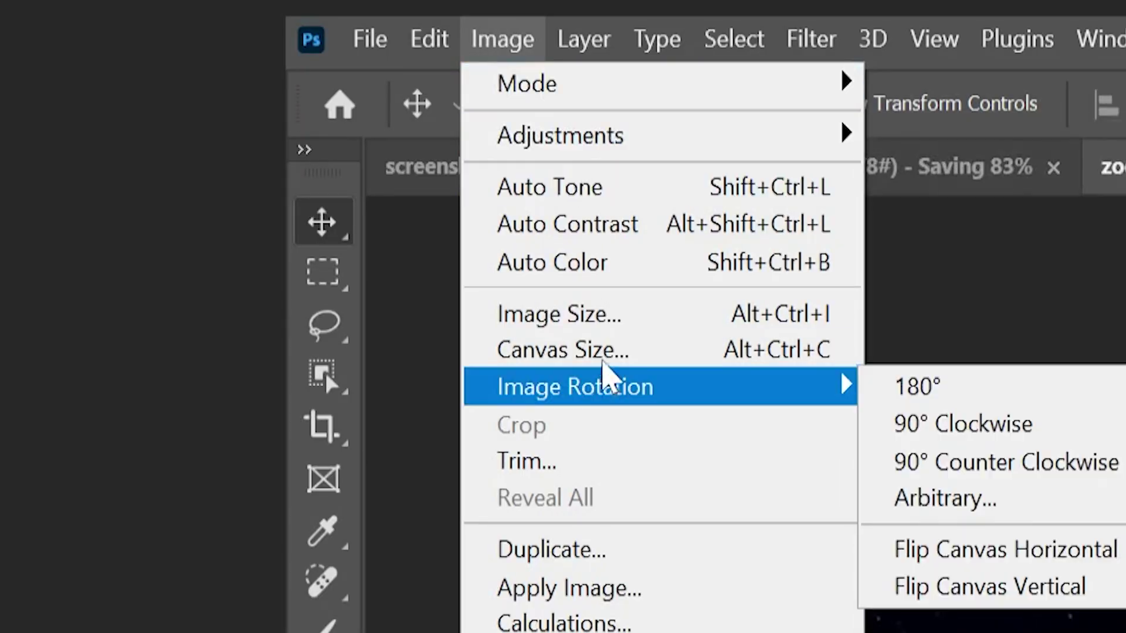
pyautogui.click(603, 328)
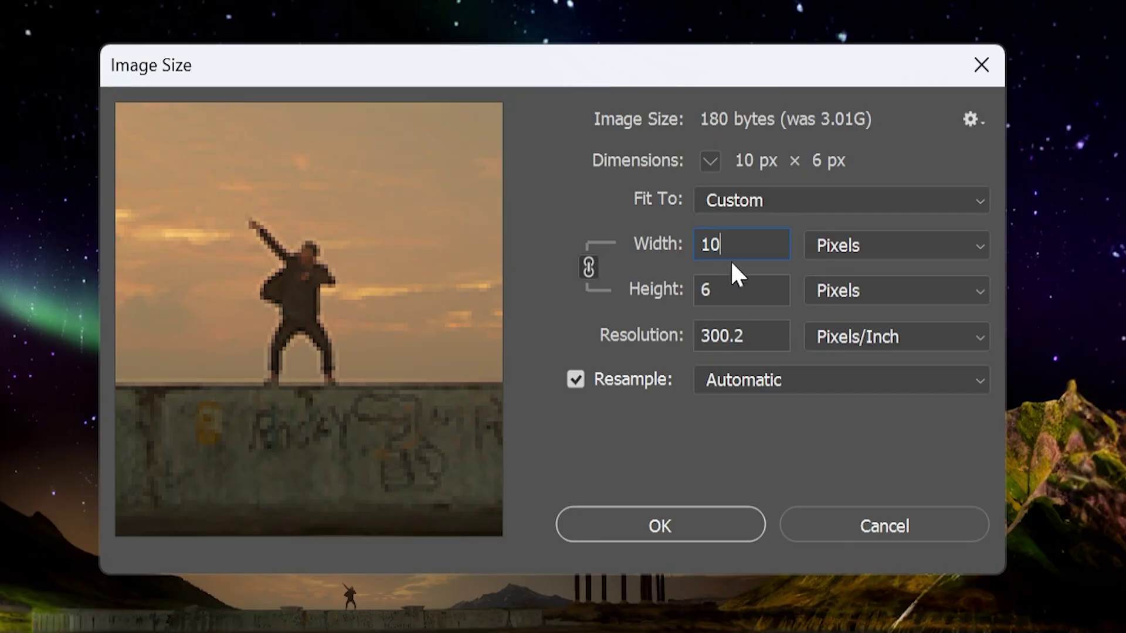
pyautogui.write('000')
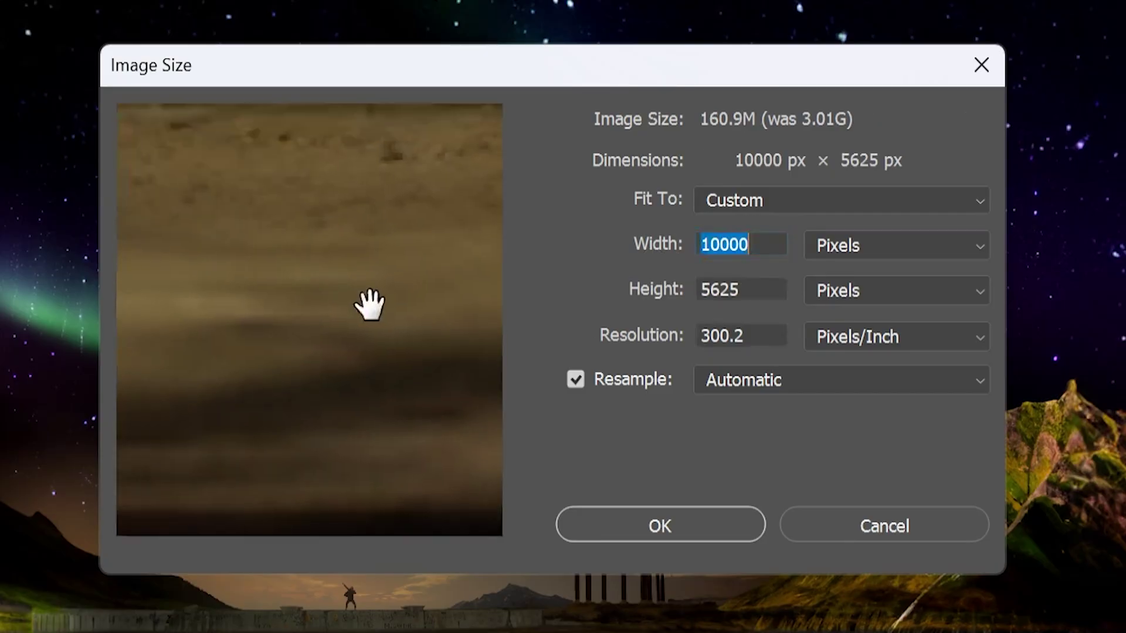
pyautogui.moveTo(367, 304); pyautogui.dragTo(306, 406)
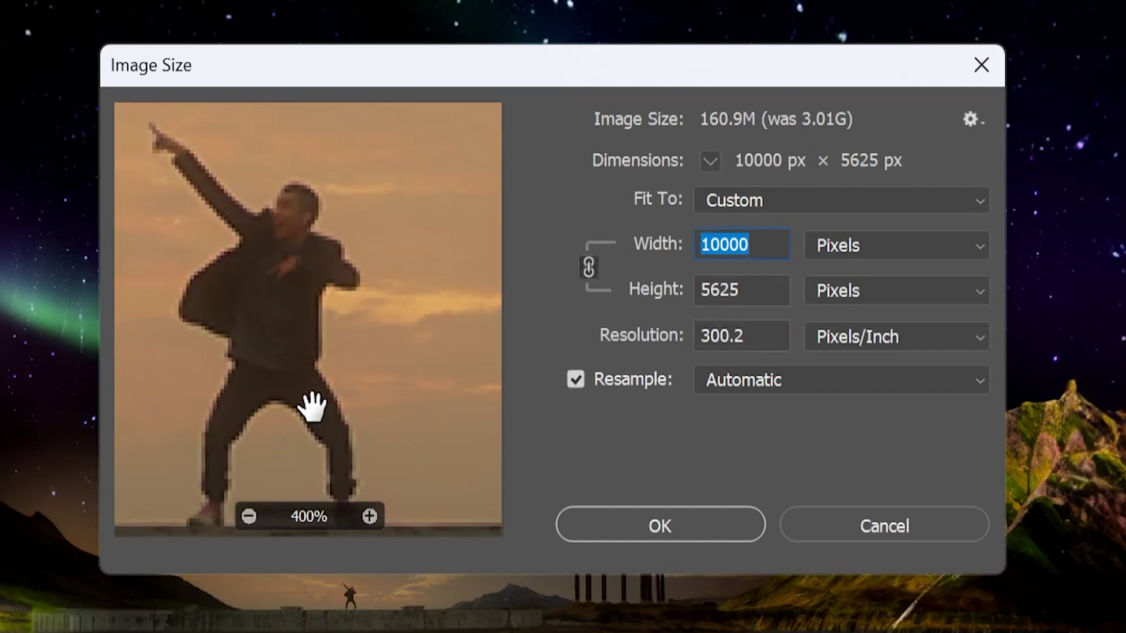
pyautogui.click(250, 515)
pyautogui.click(251, 516)
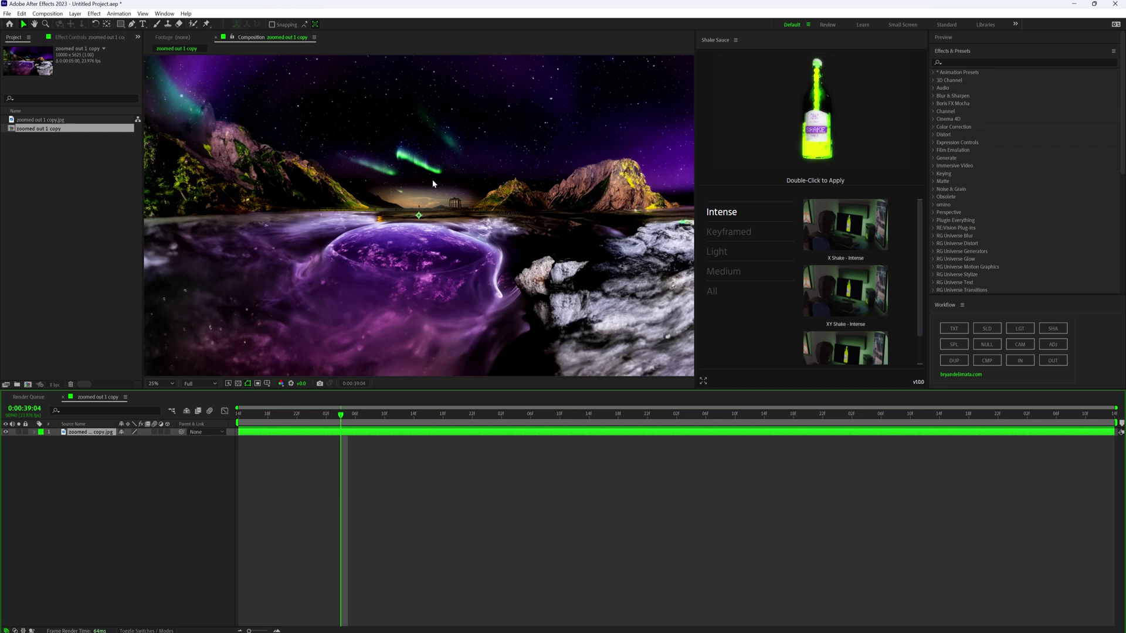
# Zoom the viewer in and out to inspect the expanded scene in zoomed out 1 copy.
pyautogui.scroll(2, 433, 184)
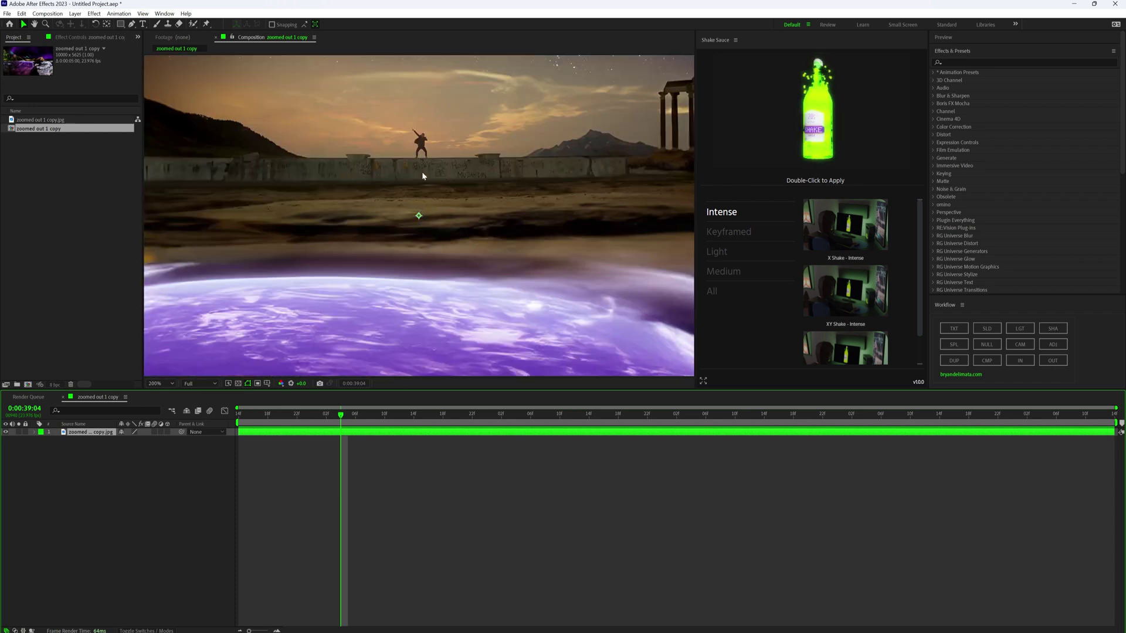
pyautogui.scroll(-8, 422, 170)
pyautogui.scroll(5, 412, 186)
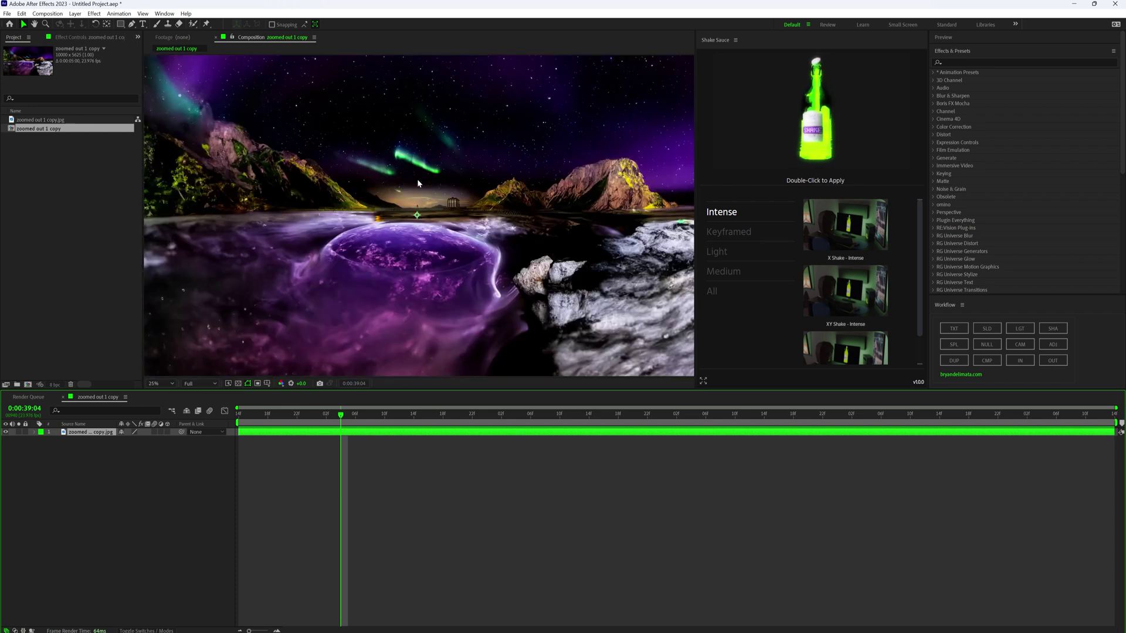
pyautogui.scroll(-3, 416, 184)
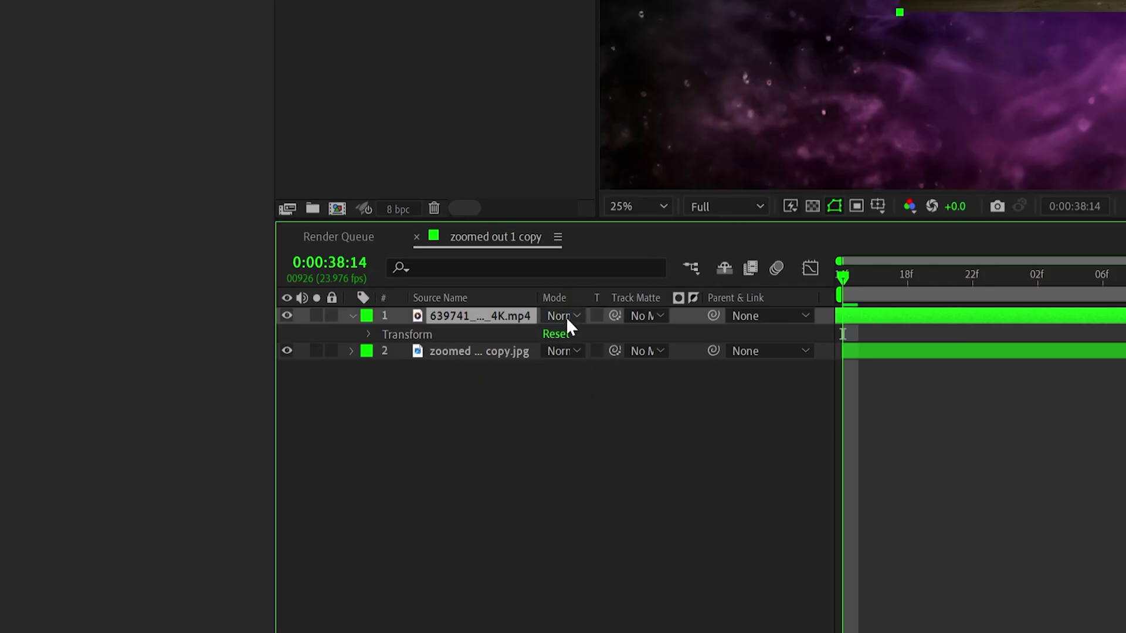
pyautogui.click(565, 317)
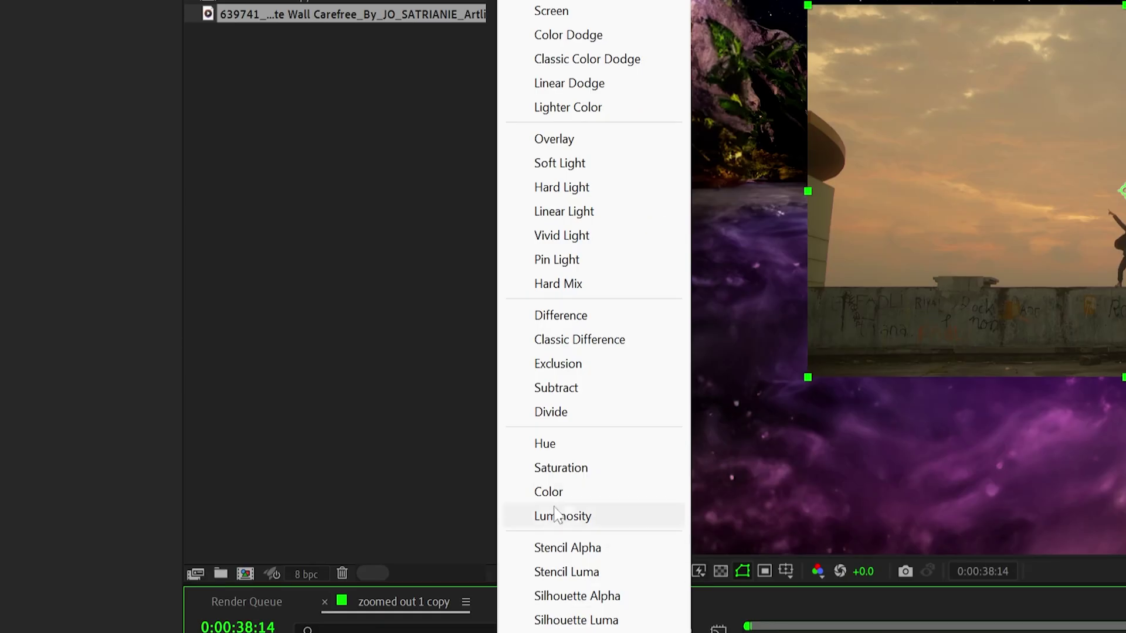
pyautogui.click(569, 317)
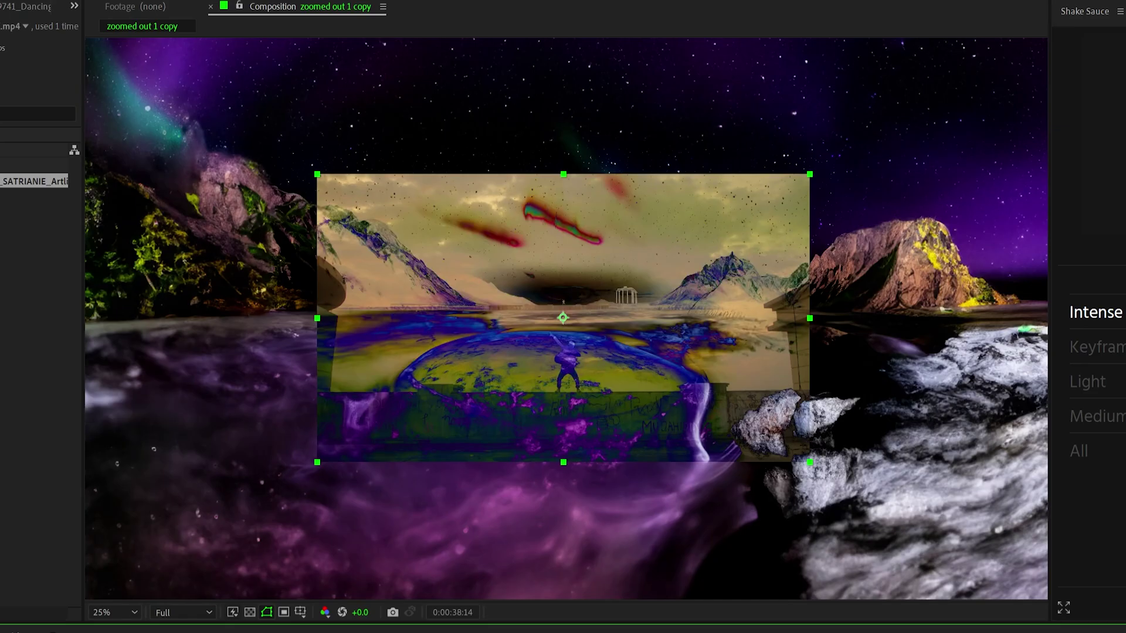
pyautogui.scroll(6, 538, 208)
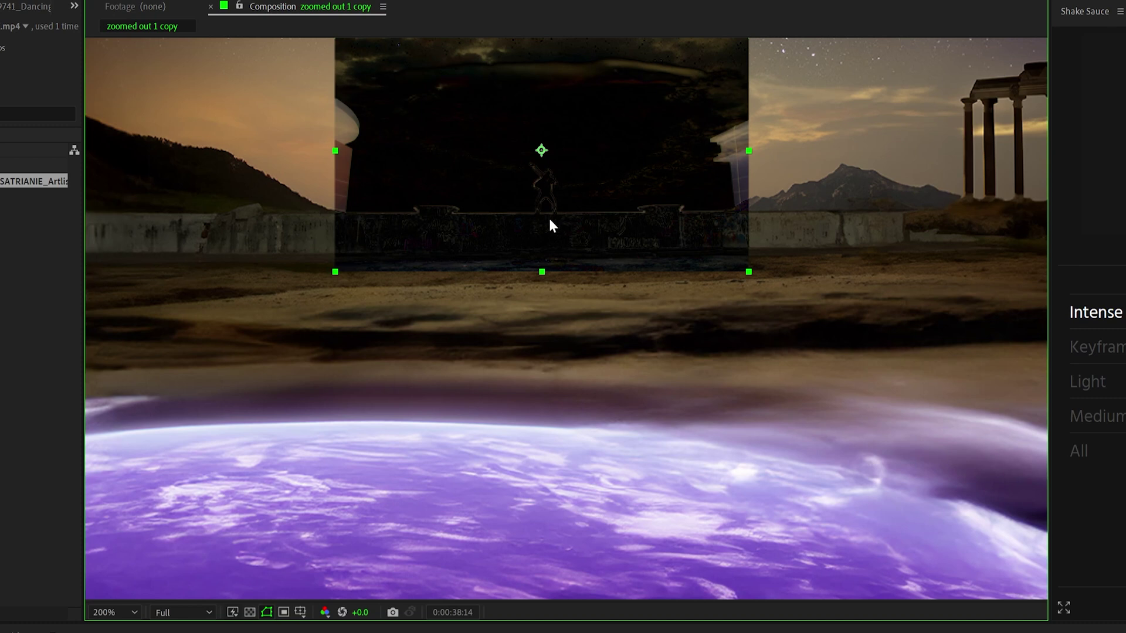
pyautogui.click(126, 414)
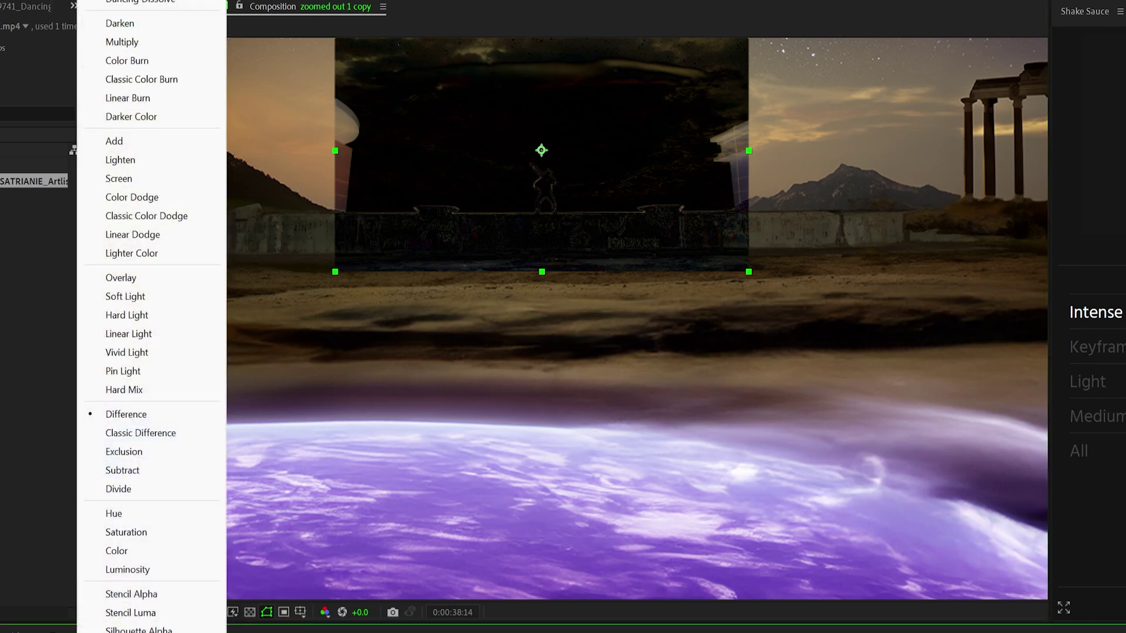
pyautogui.click(430, 346)
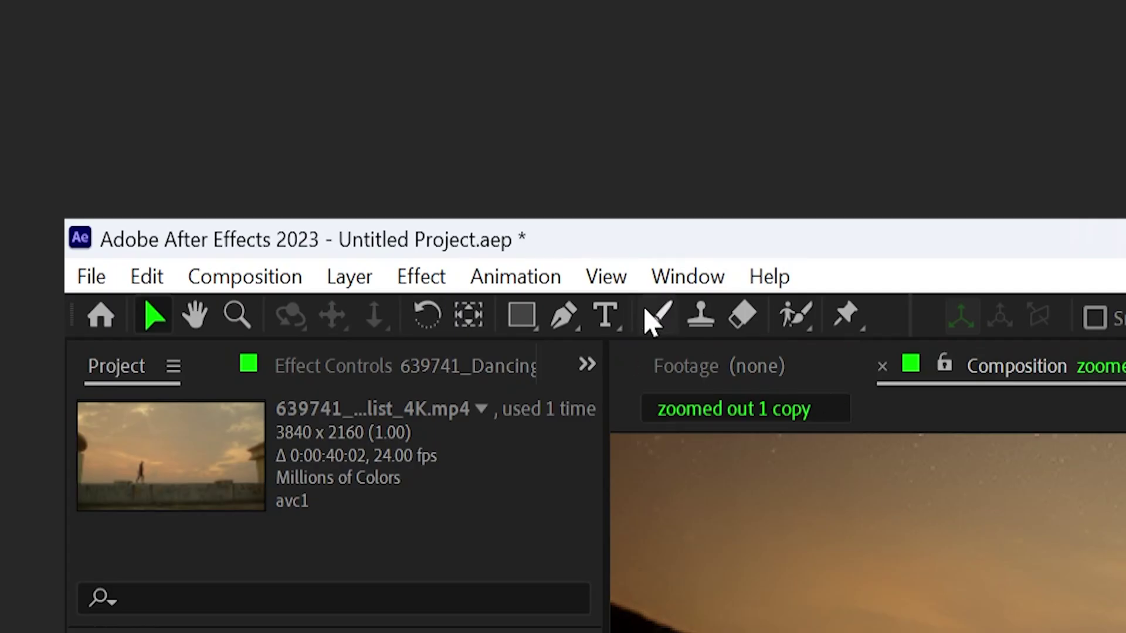
pyautogui.click(563, 315)
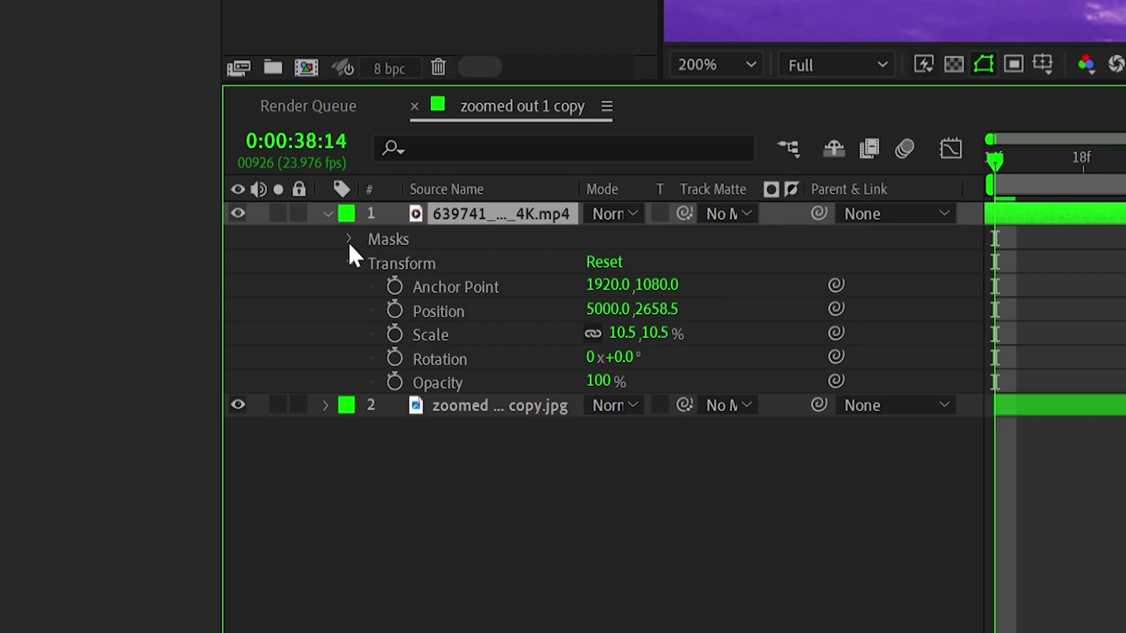
# Reveal Mask 1, pre-compose both layers into 'zoomed out', then return to zoomed out 1 copy.
pyautogui.click(350, 239)
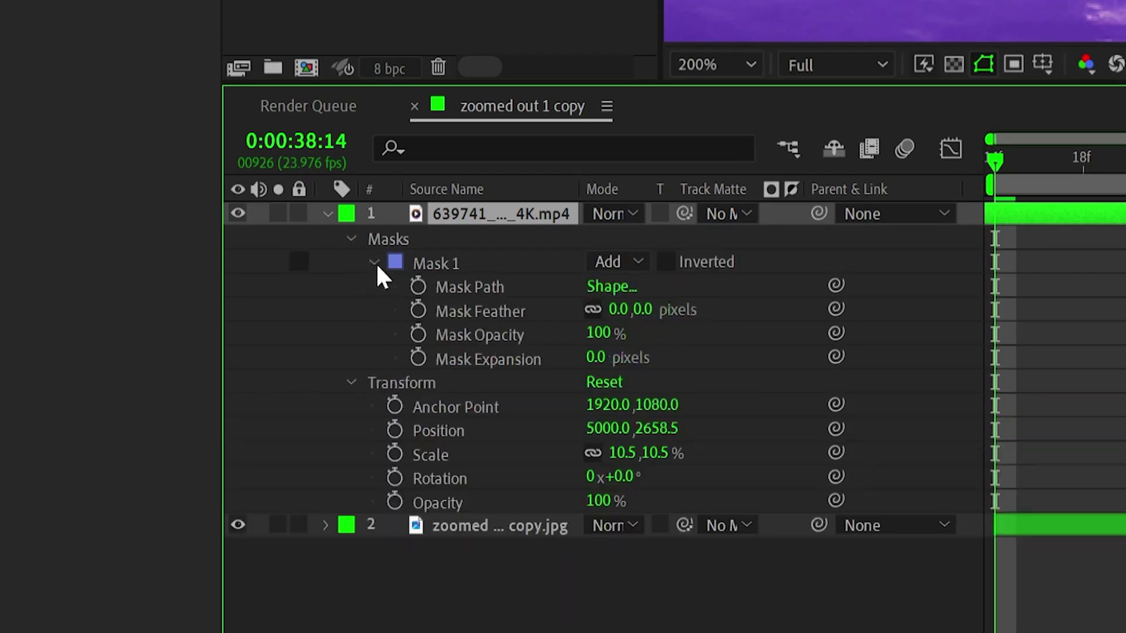
pyautogui.rightClick(1076, 207)
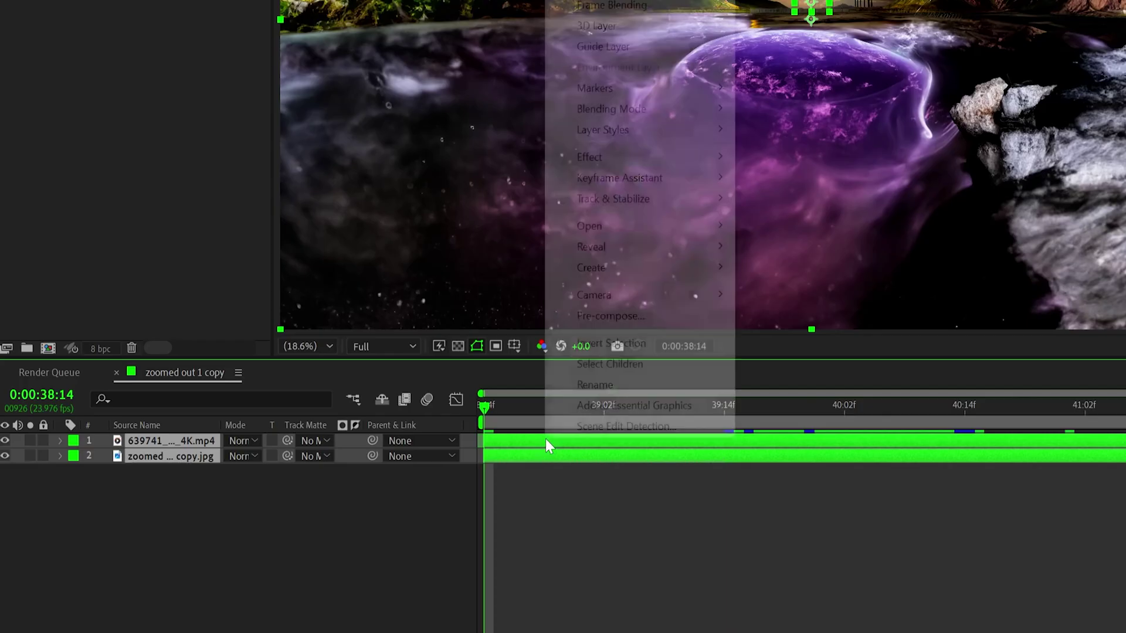
pyautogui.click(1116, 20)
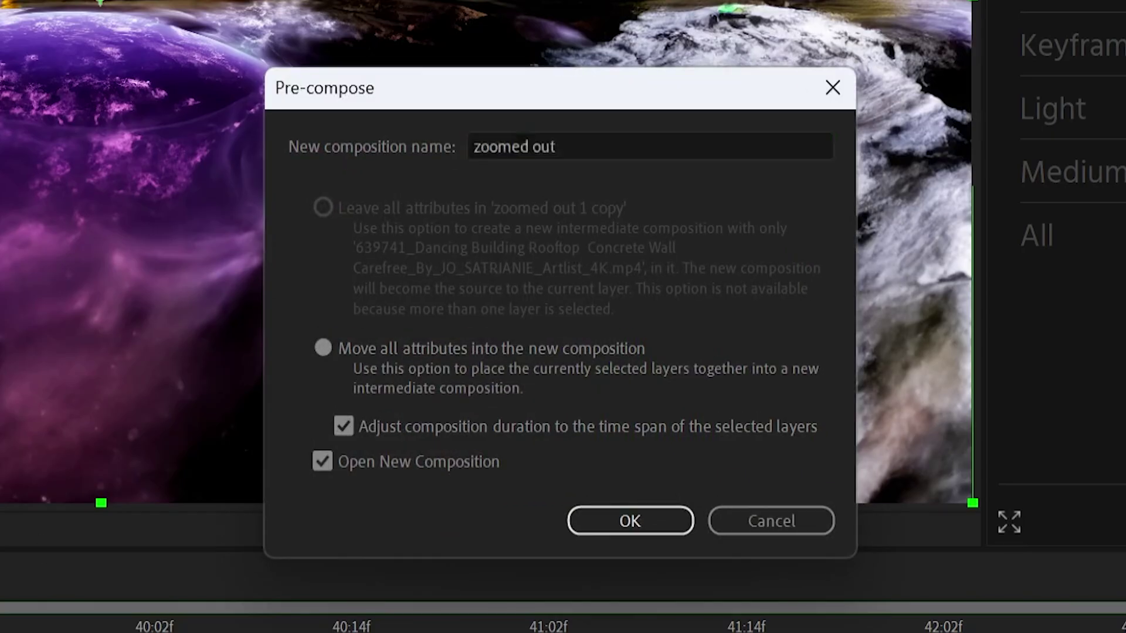
pyautogui.press('Return')
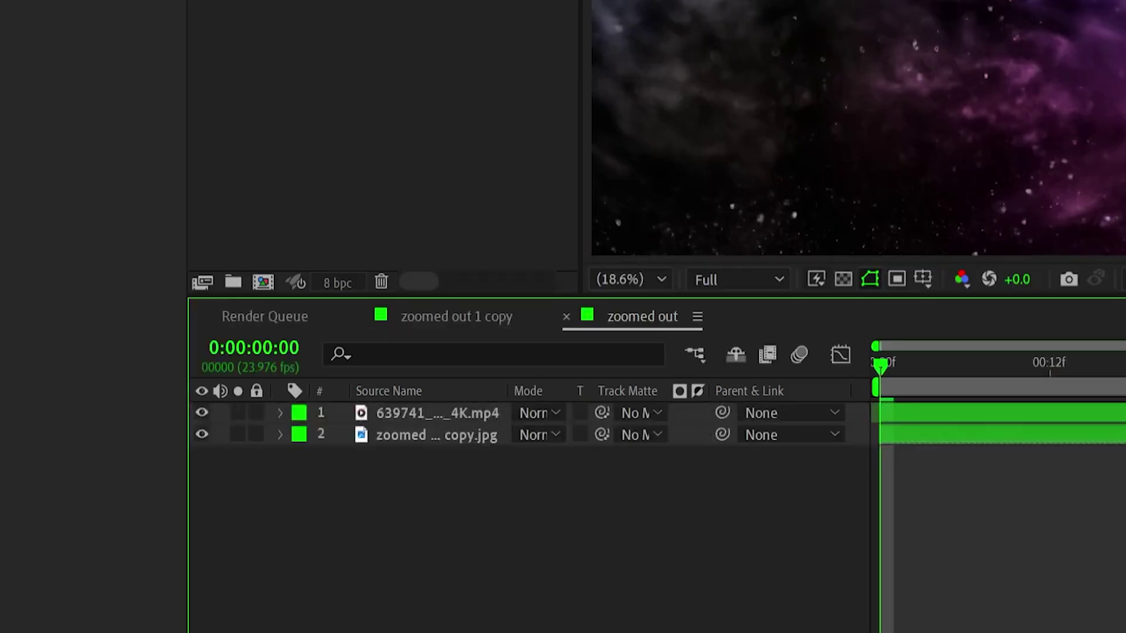
pyautogui.click(488, 317)
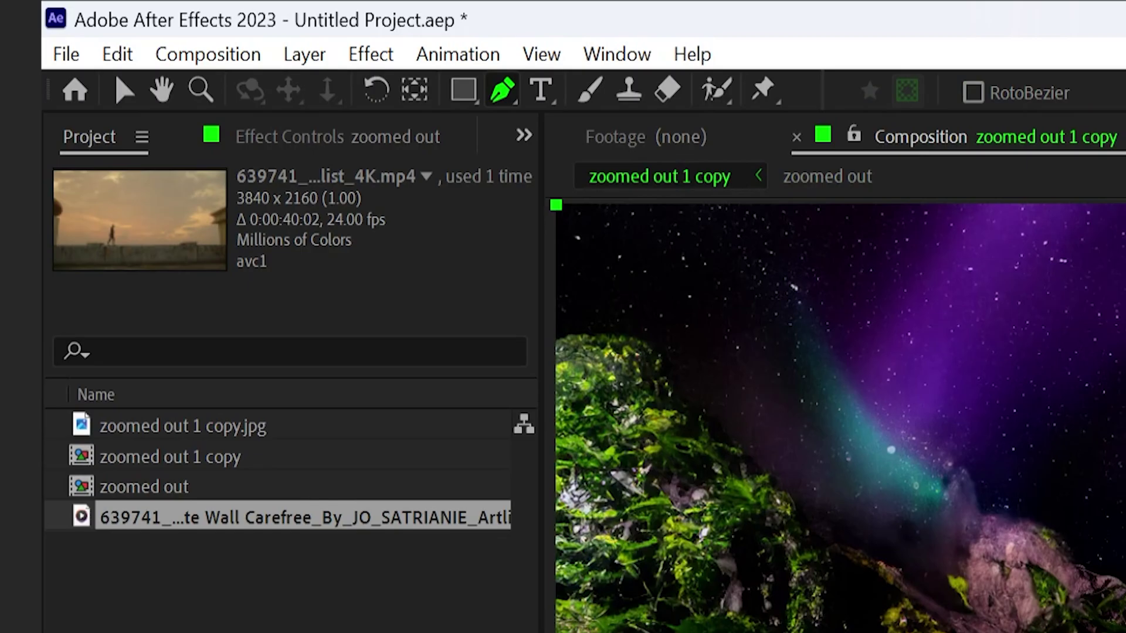
# Confirm the 3840 × 2160 composition settings and scale the zoomed out layer down to 39%.
pyautogui.click(258, 55)
pyautogui.click(264, 142)
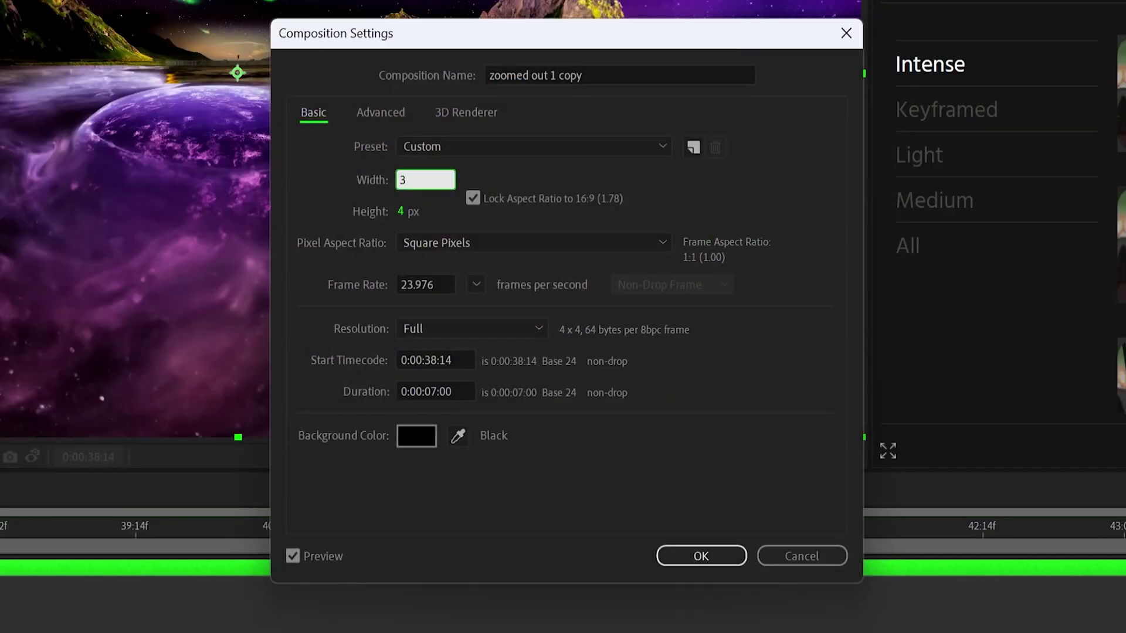
pyautogui.click(715, 564)
pyautogui.click(54, 543)
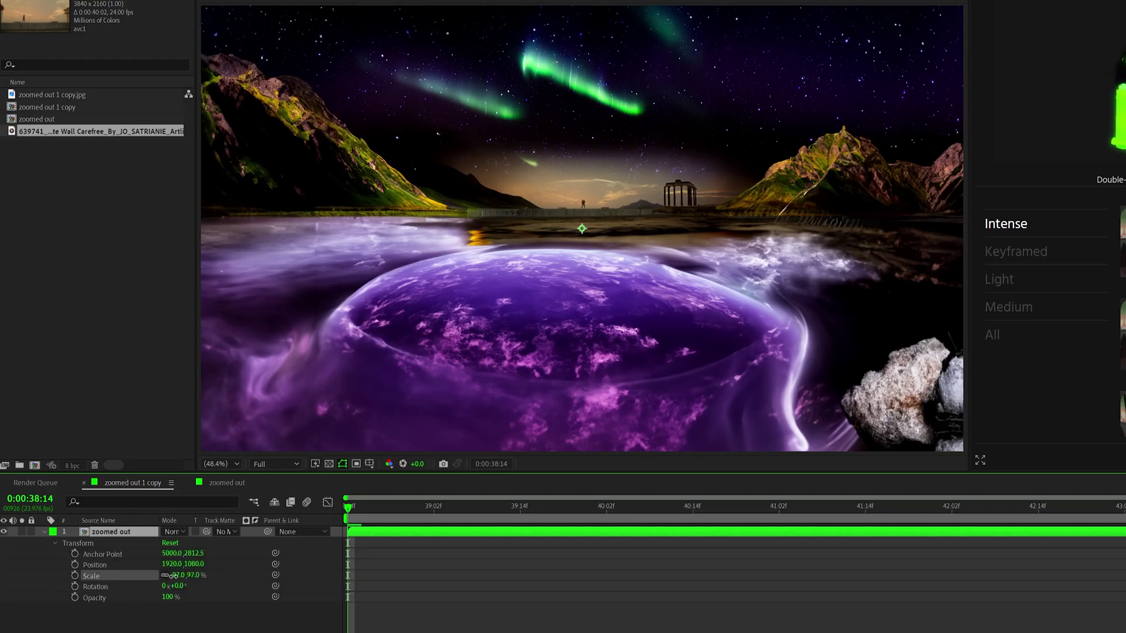
pyautogui.moveTo(173, 575); pyautogui.dragTo(143, 582)
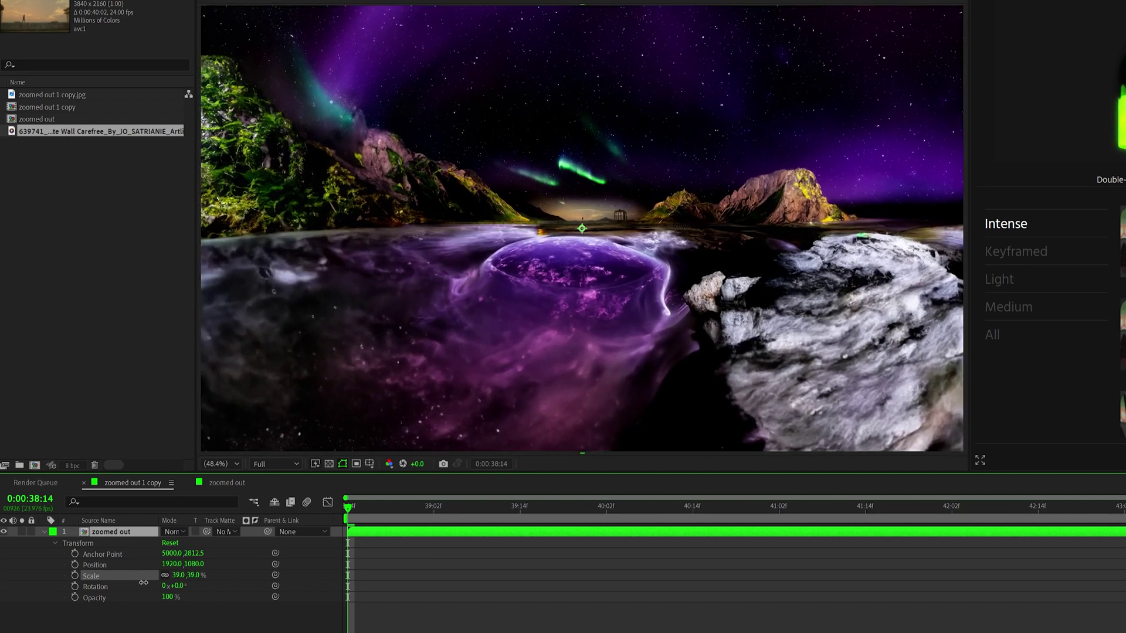
# Keyframe the zoomed out layer's position, tilt it 10° and recentre it with the grid showing.
pyautogui.click(76, 565)
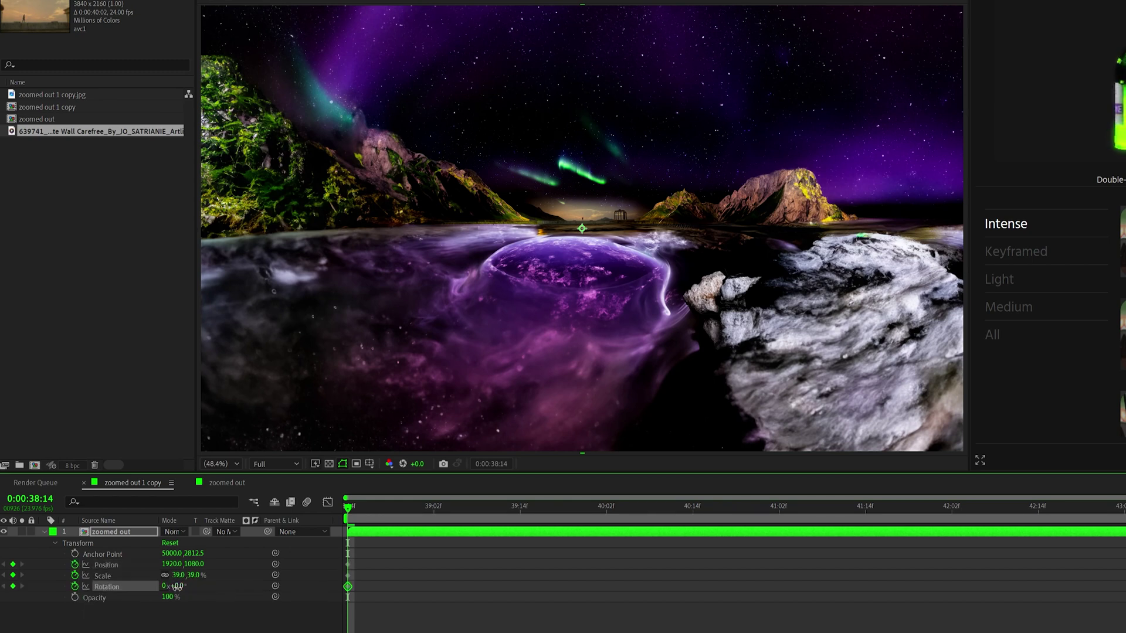
pyautogui.moveTo(176, 586); pyautogui.dragTo(187, 586)
pyautogui.press("ctrl+'")
pyautogui.moveTo(644, 249); pyautogui.dragTo(644, 261)
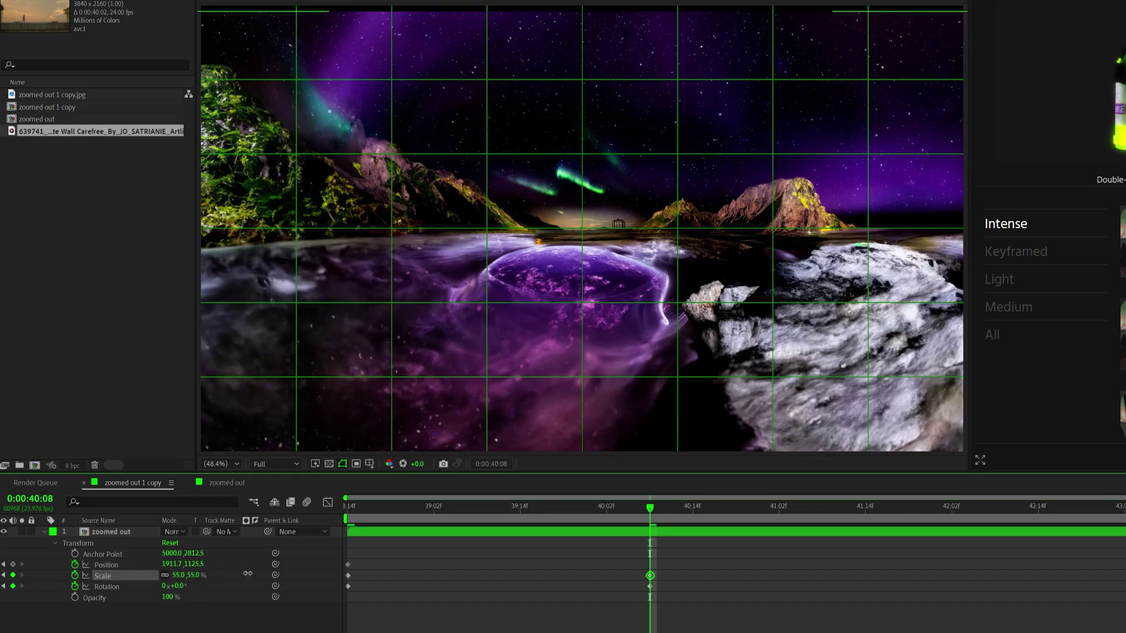
# Scale the layer to 700% at 0:00:40:08 and move it down to centre the dancer.
pyautogui.moveTo(248, 573); pyautogui.dragTo(606, 582)
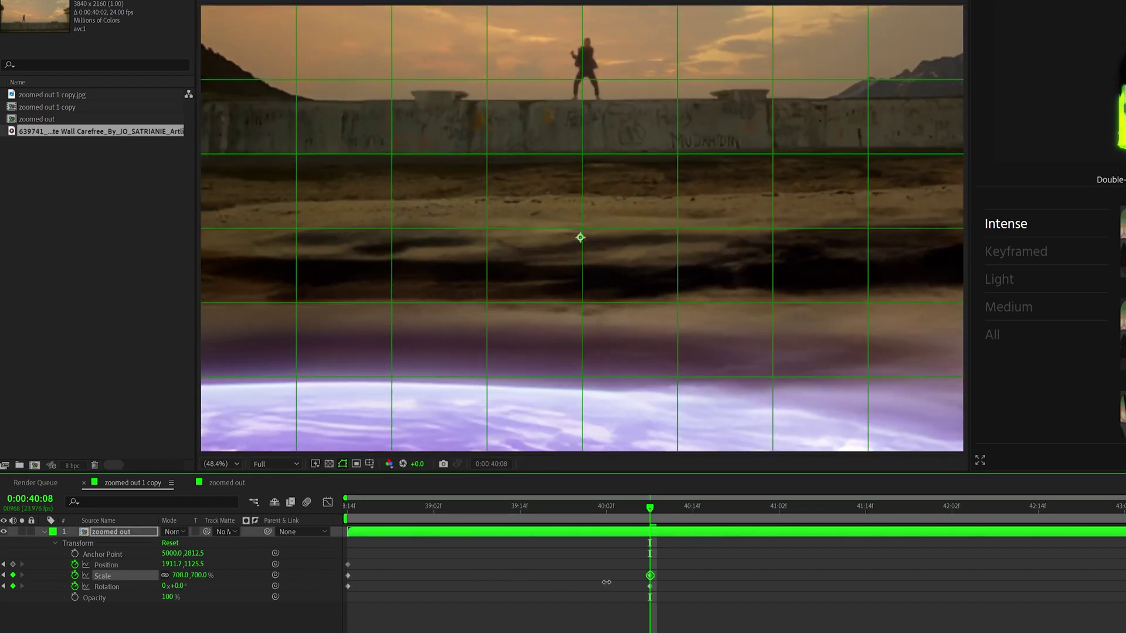
pyautogui.moveTo(604, 268); pyautogui.dragTo(617, 387)
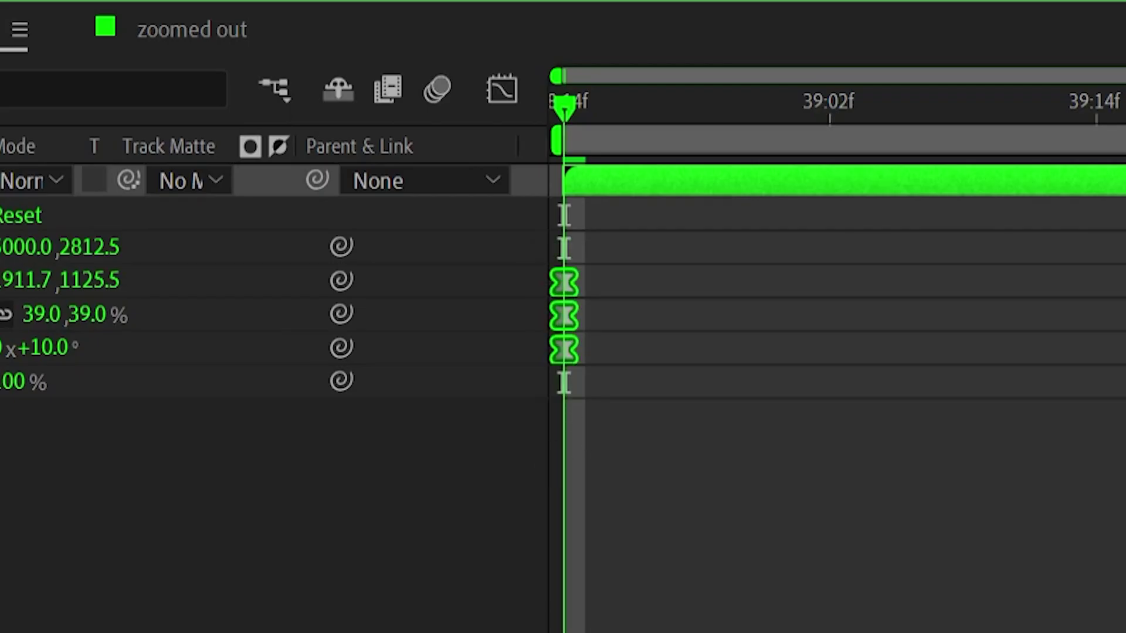
pyautogui.press('F2')
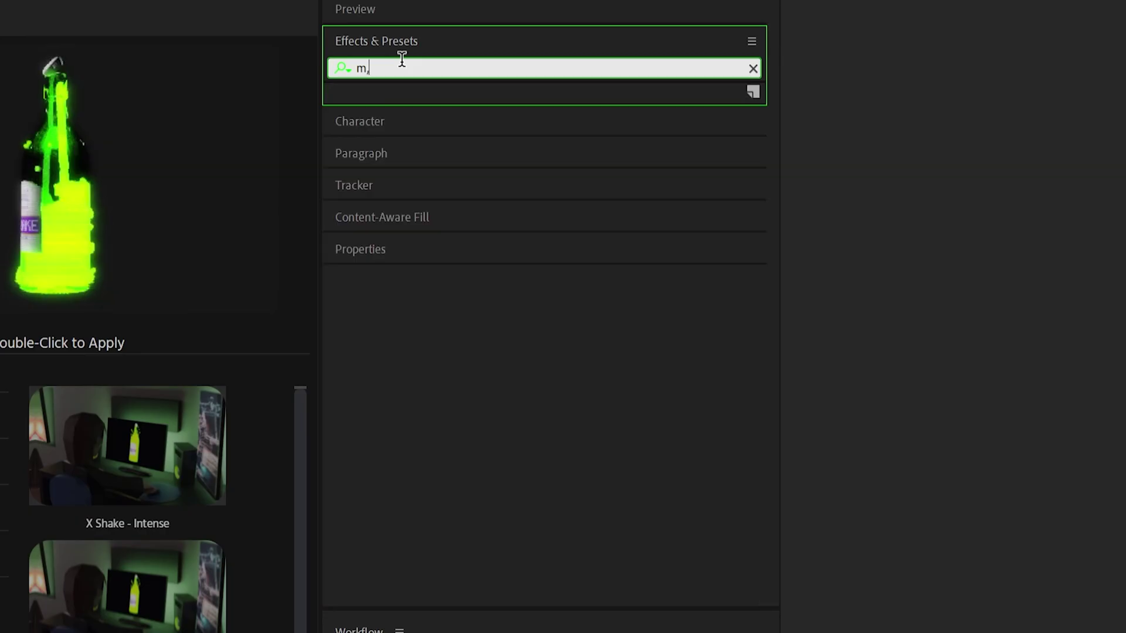
# Apply Motion Tile to the zoomed out layer and set its output width to 200.
pyautogui.write('oti')
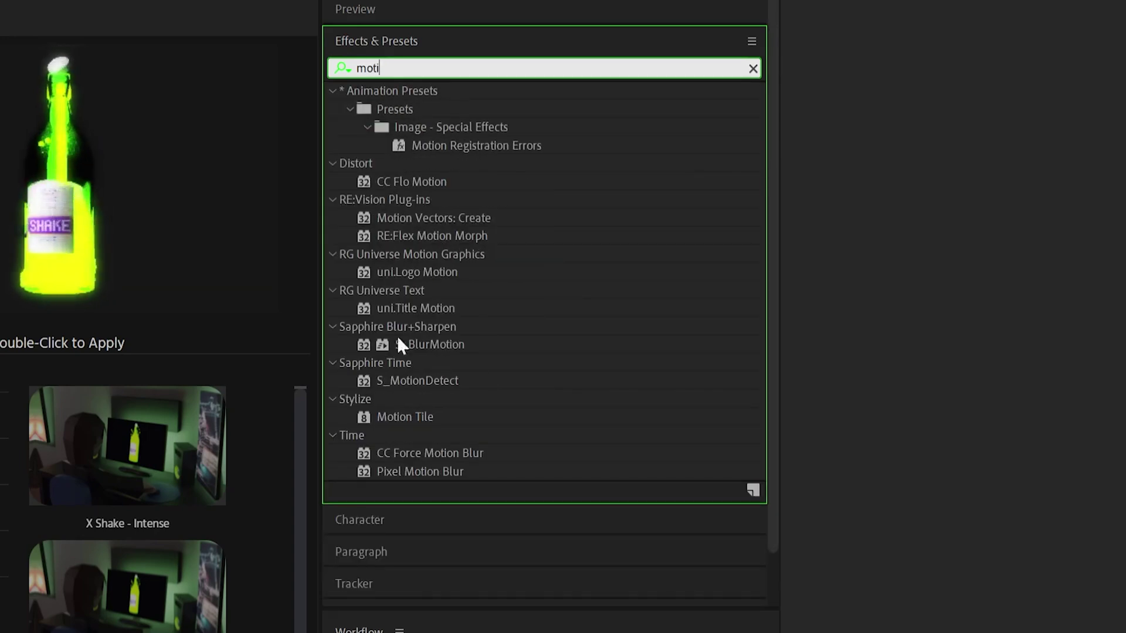
pyautogui.moveTo(381, 417); pyautogui.dragTo(377, 422)
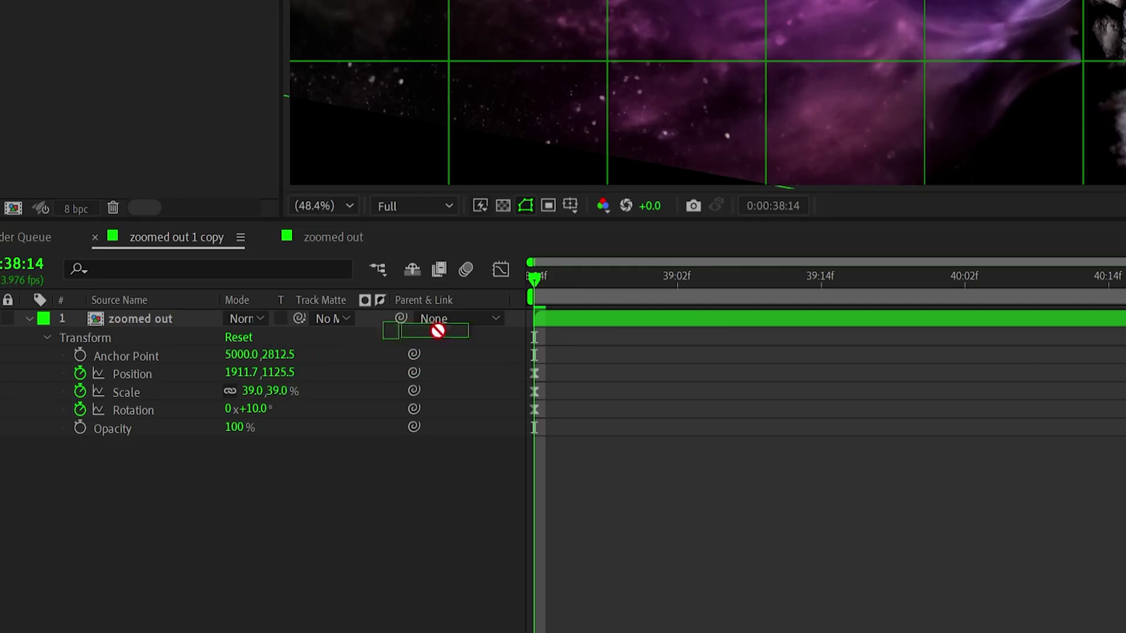
pyautogui.moveTo(434, 326); pyautogui.dragTo(562, 321)
pyautogui.moveTo(561, 321); pyautogui.dragTo(561, 322)
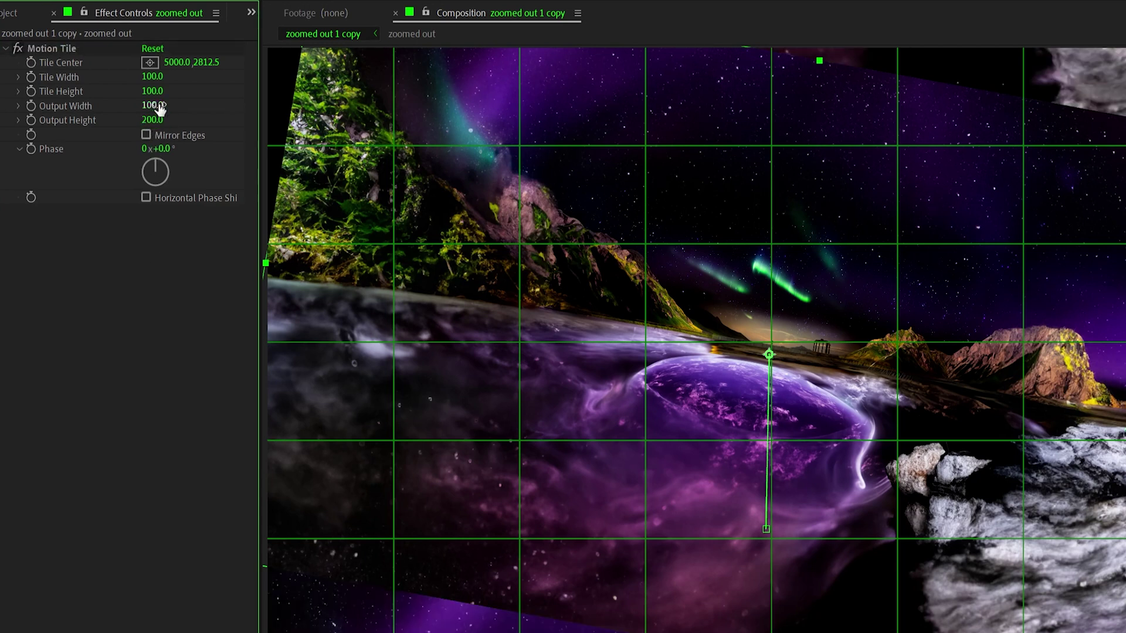
pyautogui.press('Return')
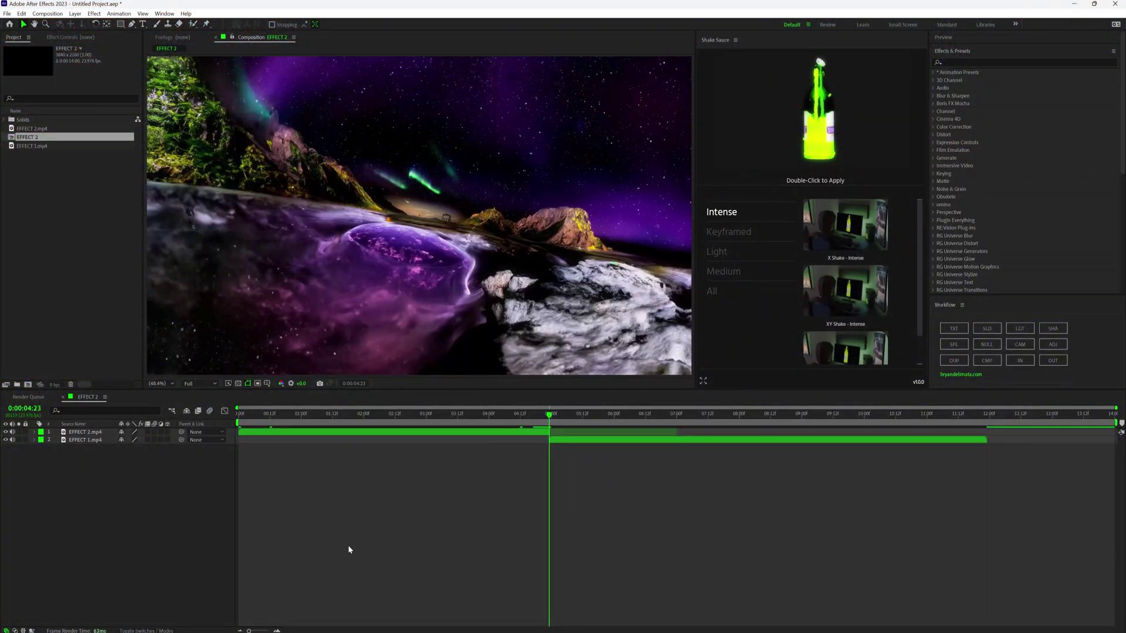
# Add an adjustment layer above EFFECT 2.mp4 and EFFECT 1.mp4 and apply the Spiral warp preset.
pyautogui.click(1045, 345)
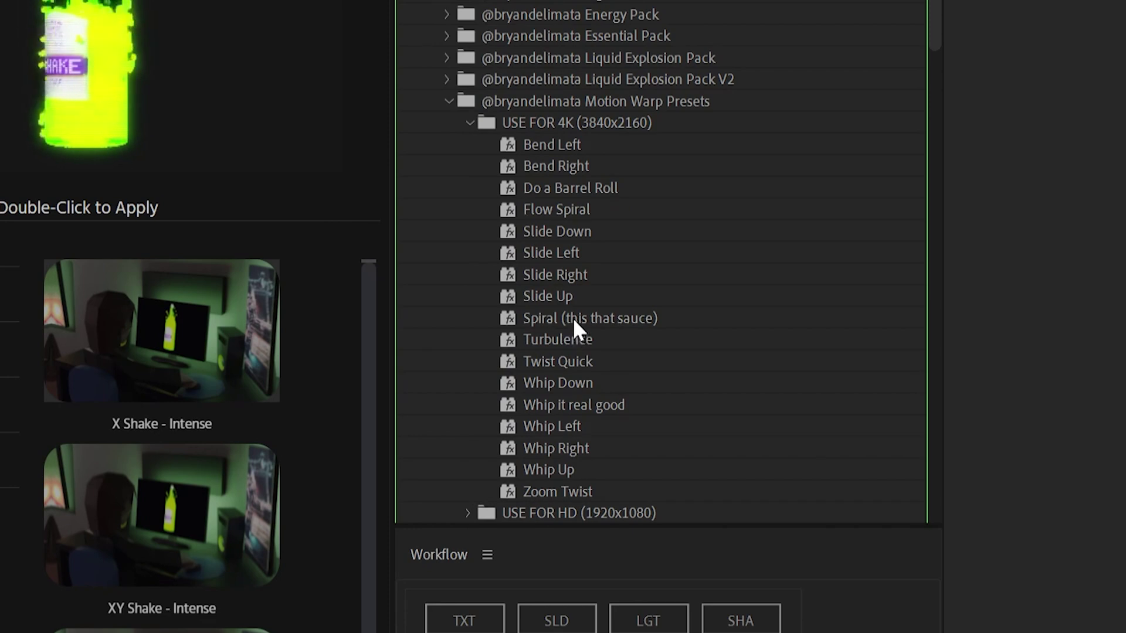
pyautogui.click(572, 318)
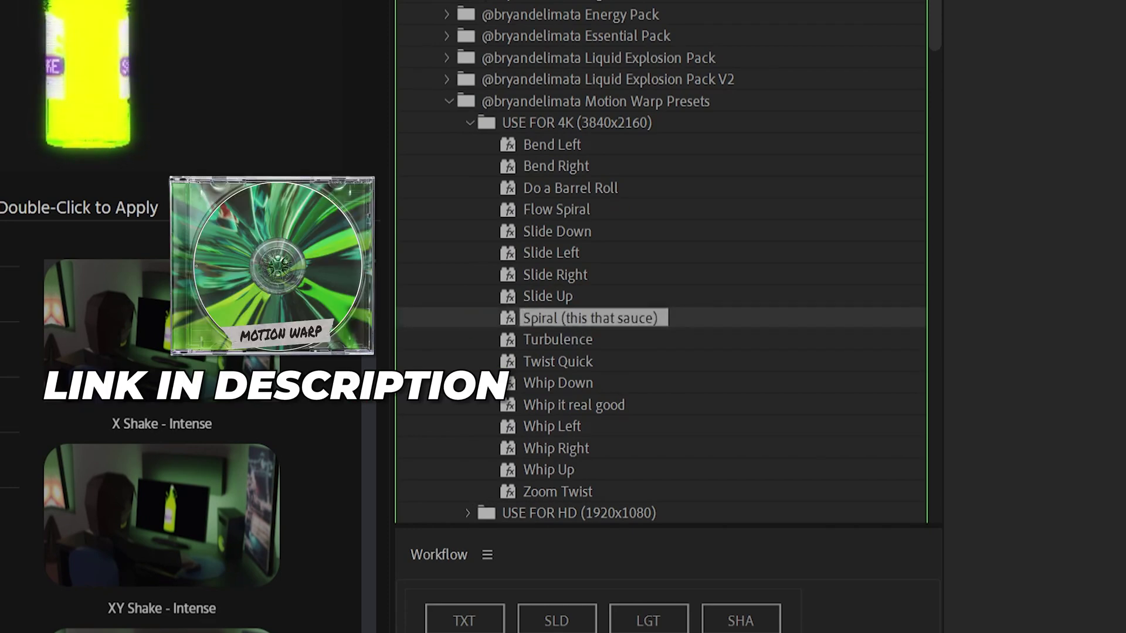